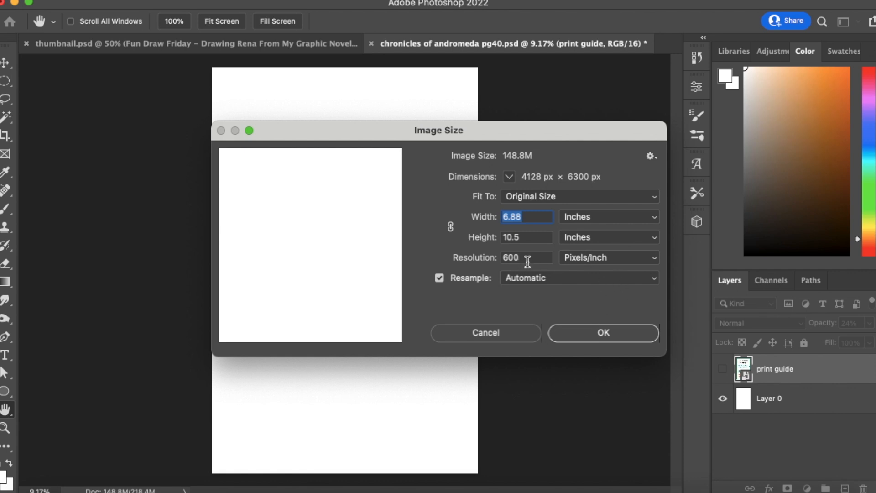
- Accept the current image size settings and show the print guide layer
click(582, 334)
key(z)
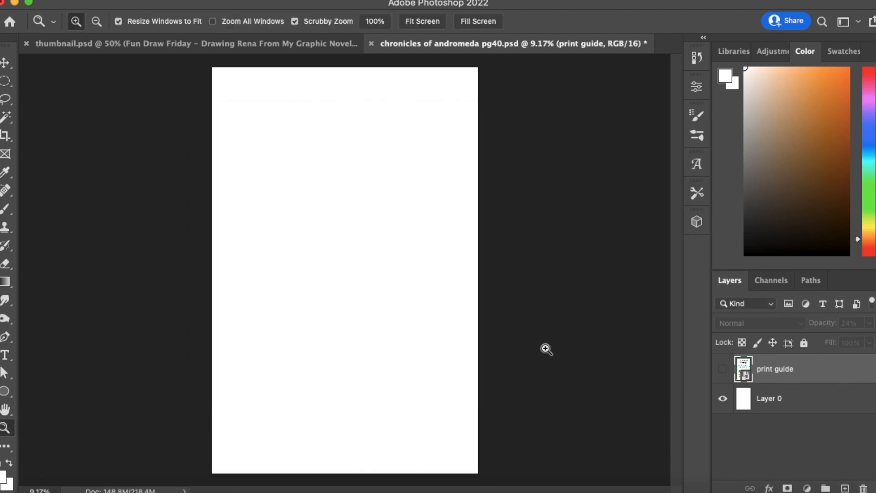
click(722, 368)
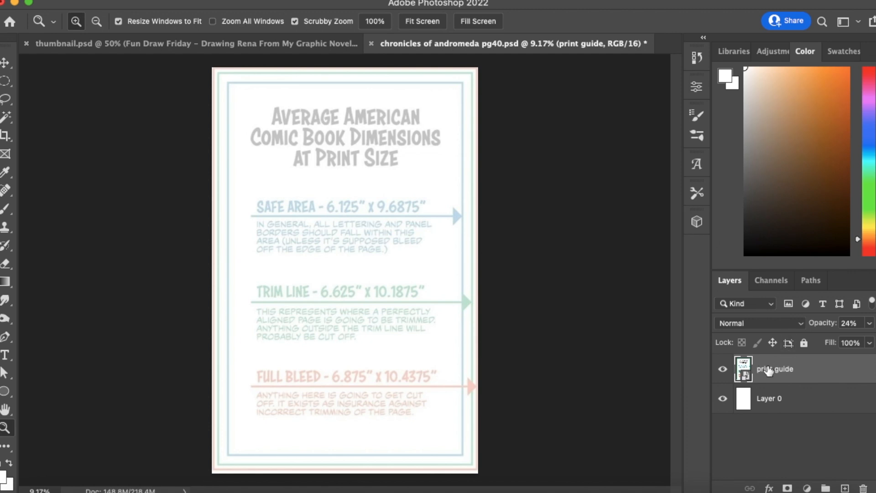
- Add a new layer directly above Layer 0 and name it "pannels"
click(776, 399)
click(843, 487)
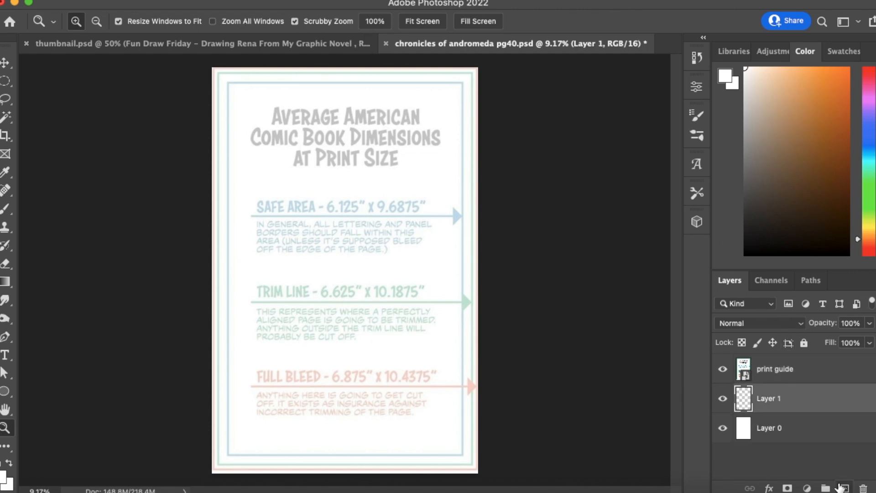
double_click(771, 398)
text(panne)
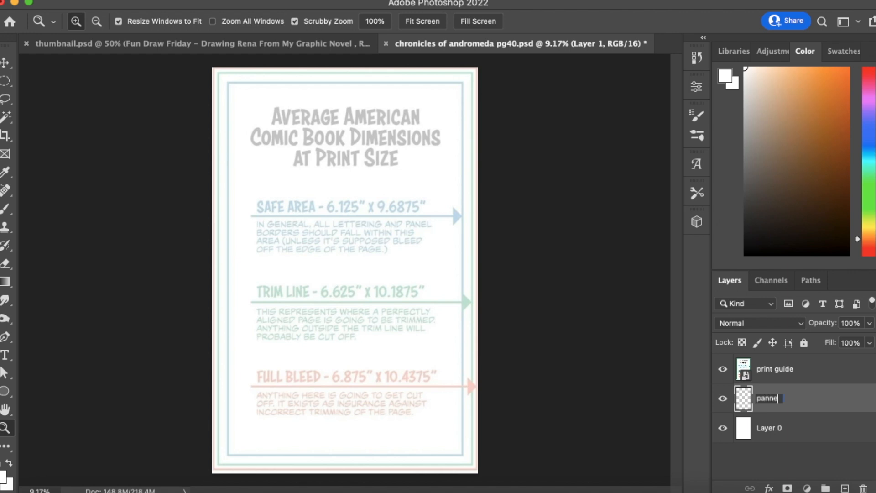
text(ls)
key(Return)
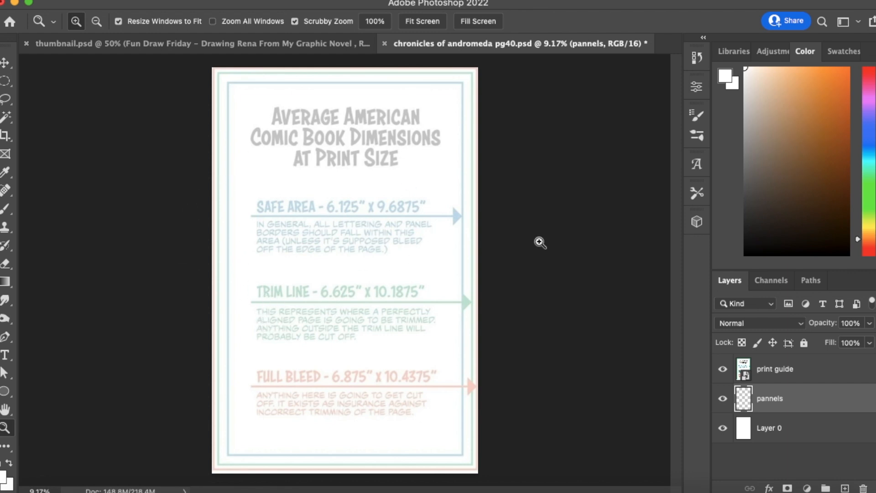
- Set the foreground colour to black and the Brush tool's size to 50
click(744, 254)
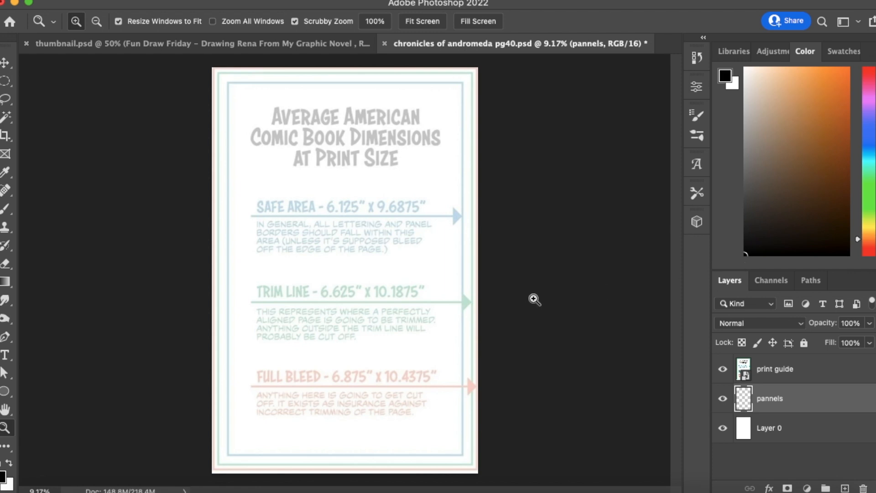
click(5, 209)
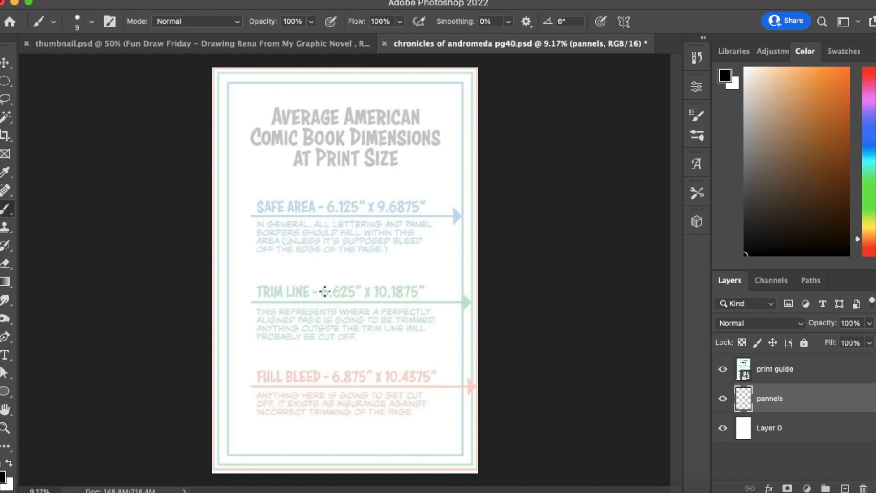
key(bracketright)
key(bracketright)
key(bracketright)
key(bracketright)
- Add a new layer above the pannels layer and name it "trim"
click(844, 488)
double_click(769, 399)
text(trim)
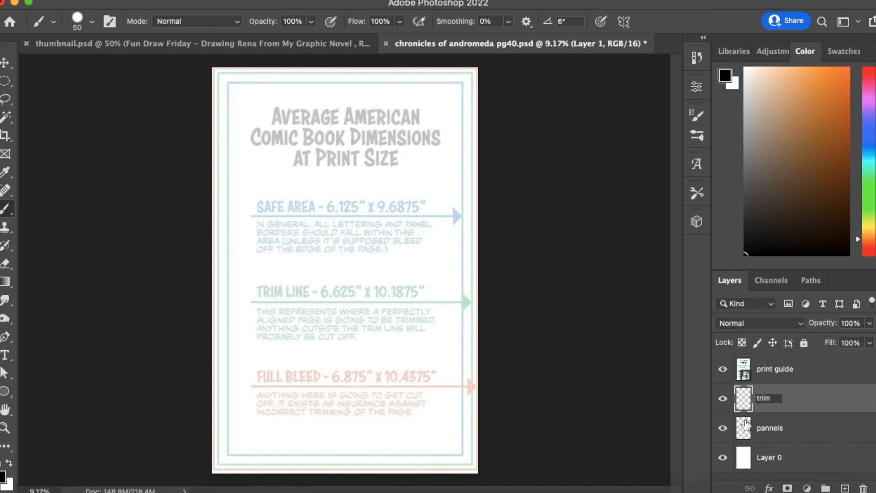
key(Return)
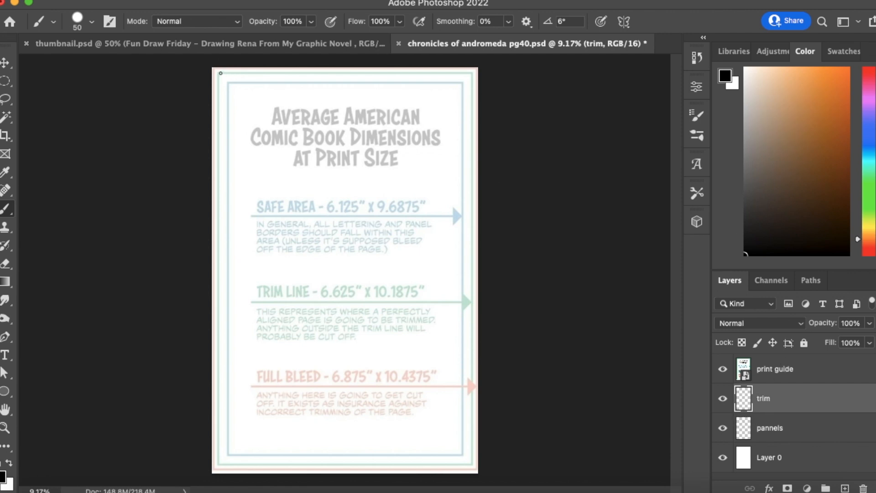
- Paint a straight-sided black border along the guide's green trim line on all four sides of the page
drag(218, 72, 237, 456)
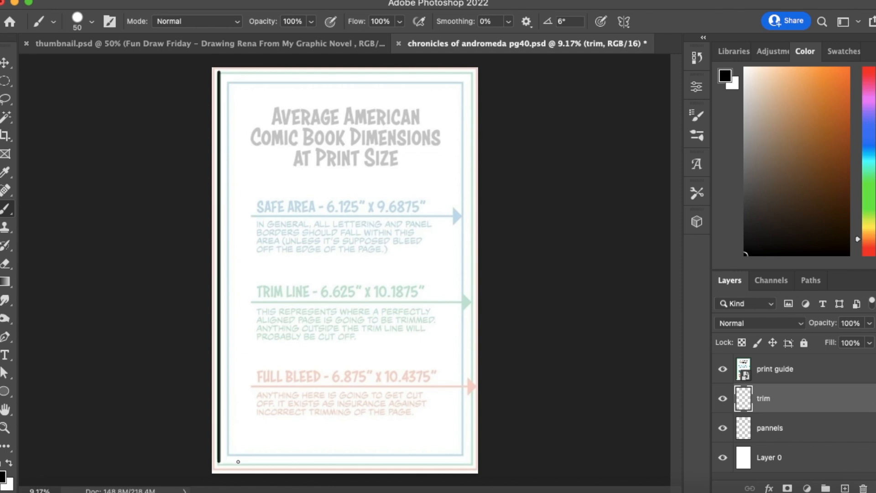
mouse_move(230, 467)
mouse_down()
mouse_move(316, 474)
mouse_move(469, 470)
mouse_move(471, 402)
mouse_up()
key(super+z)
drag(471, 461, 471, 387)
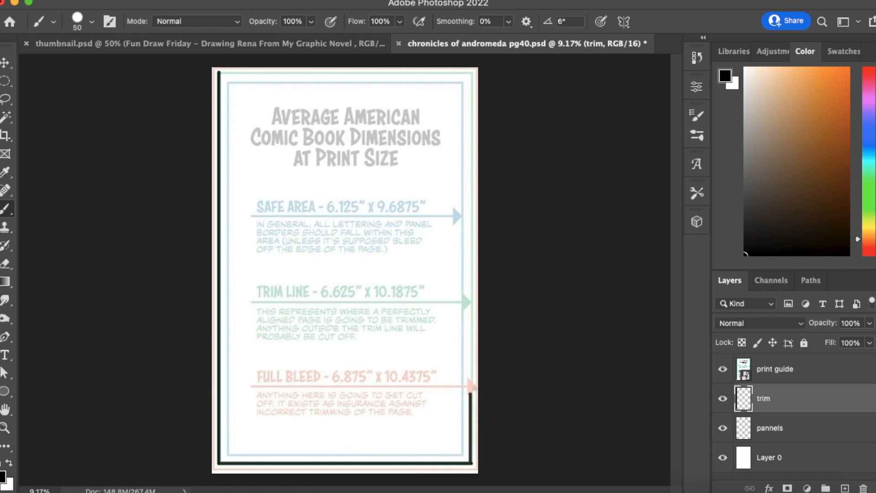
key(super+z)
mouse_move(472, 459)
mouse_down()
mouse_move(465, 173)
mouse_move(475, 75)
mouse_up()
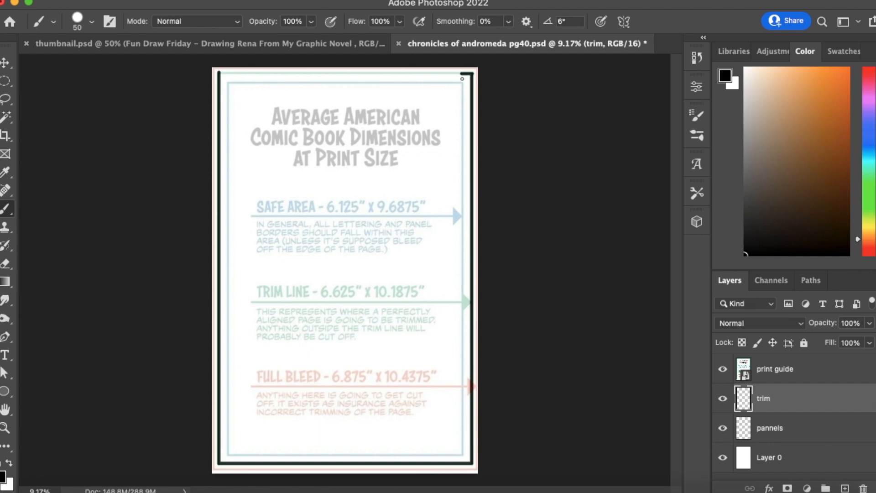
drag(467, 77, 222, 74)
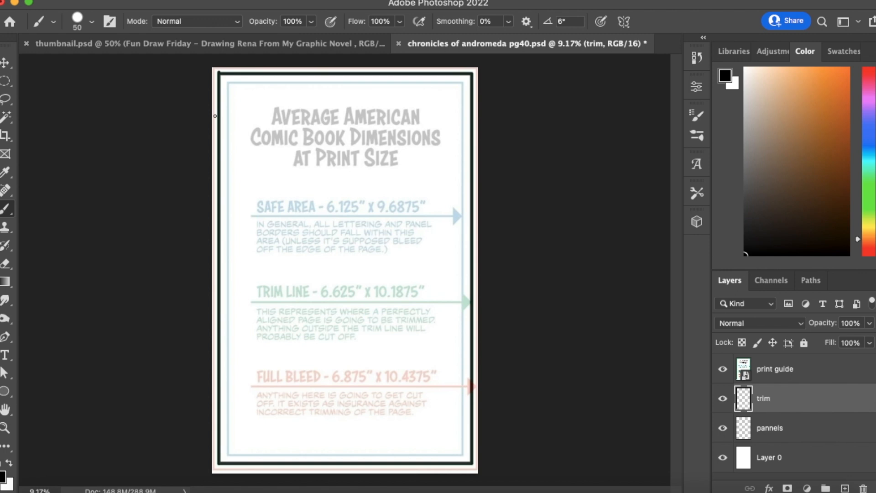
- Select the pannels layer and check the border by hiding and reshowing the print guide and trim layers
click(788, 429)
click(723, 370)
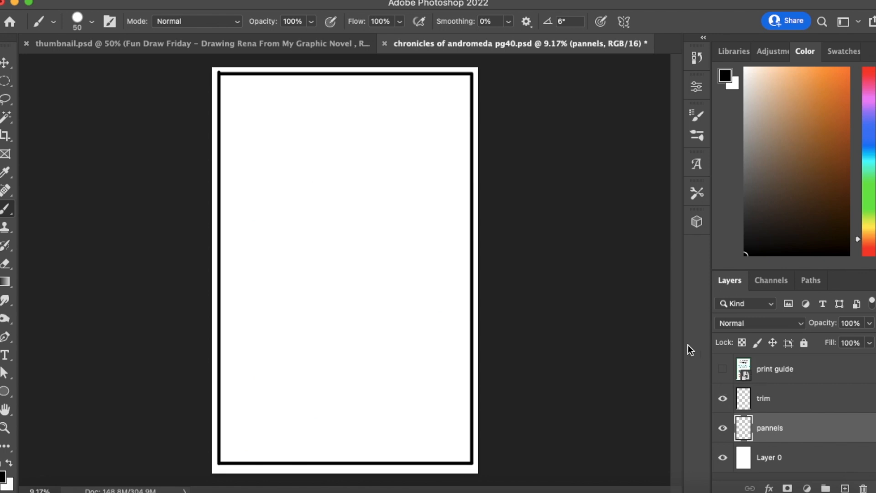
click(723, 398)
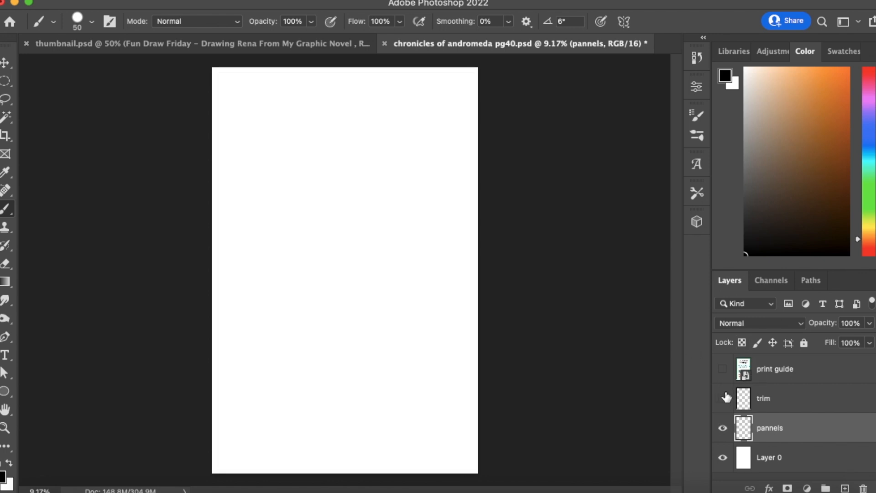
click(723, 398)
click(722, 369)
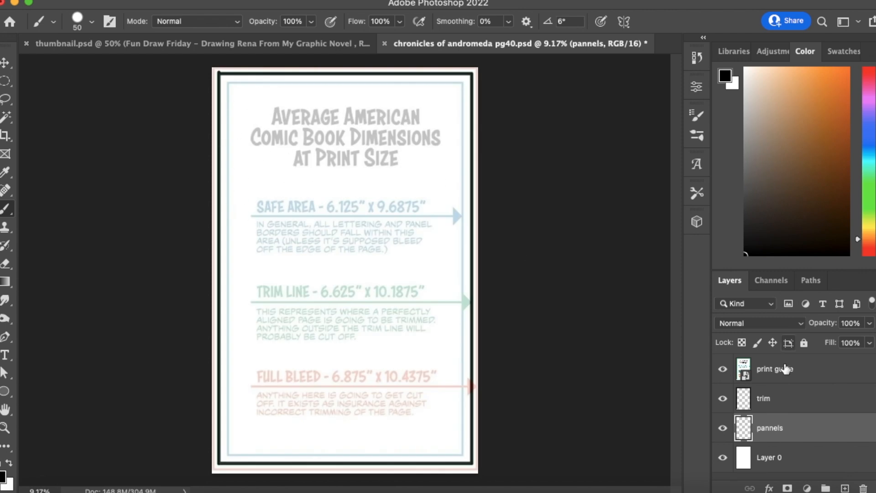
- With a size 20 brush, outline a panel row across the safe area's full width in the upper part of the page
key(bracketleft)
key(bracketleft)
key(bracketleft)
mouse_move(228, 96)
mouse_down()
mouse_move(239, 233)
mouse_move(228, 233)
mouse_move(458, 241)
mouse_up()
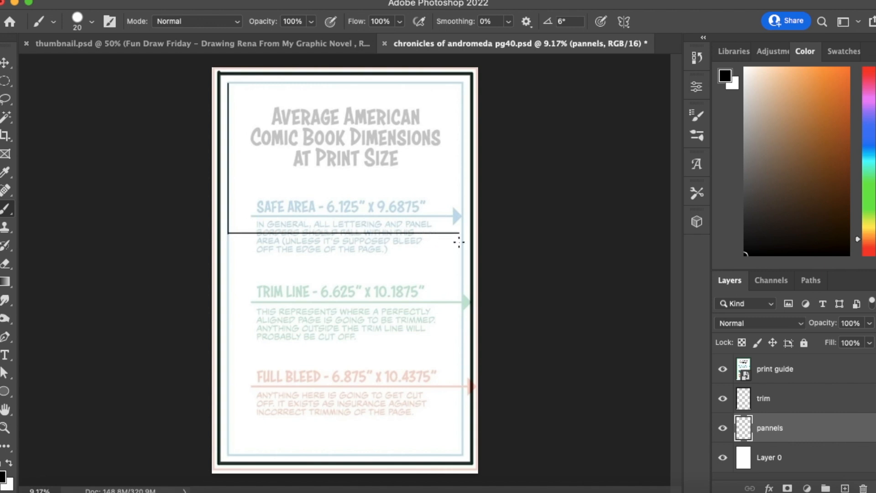
drag(464, 206, 465, 110)
drag(436, 93, 239, 130)
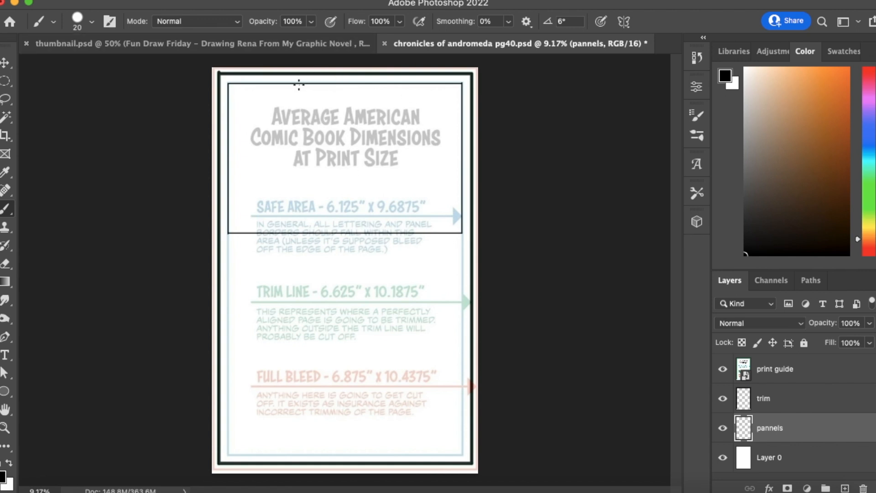
- Divide the upper panel row into three panels with two narrow gutters, each drawn as a pair of vertical lines
drag(299, 84, 318, 228)
key(super+z)
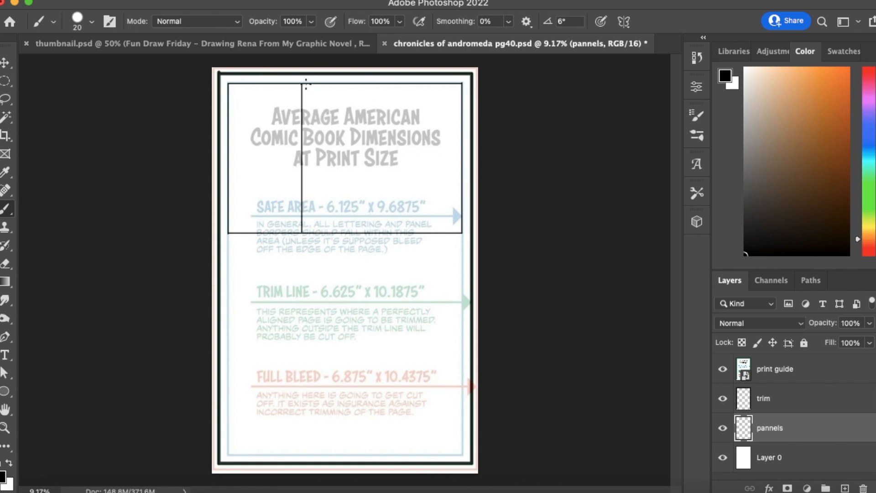
drag(307, 98, 322, 189)
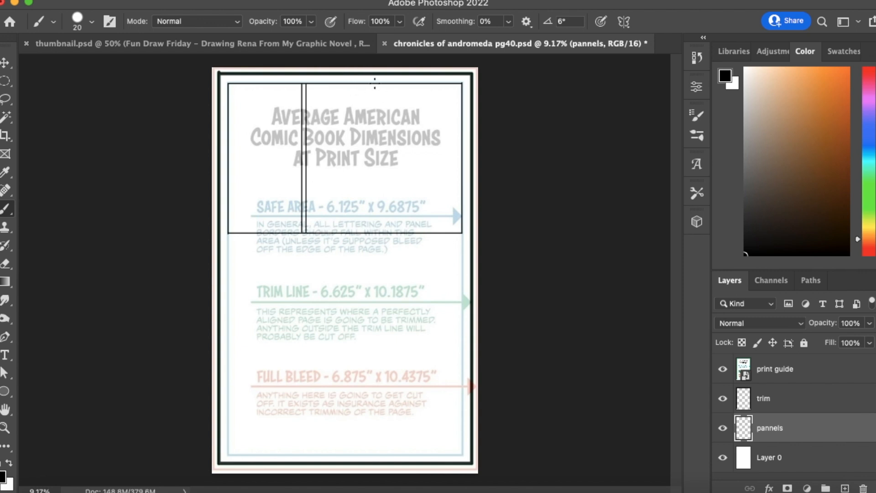
drag(381, 110, 392, 226)
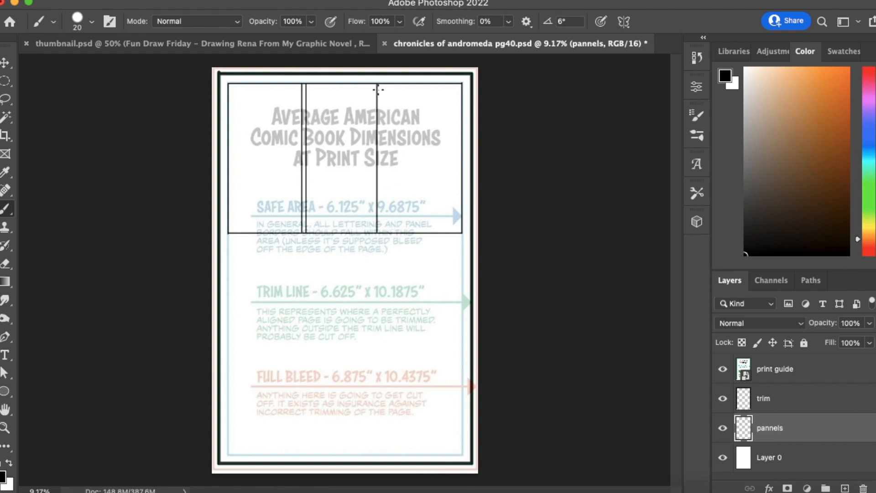
drag(382, 92, 400, 225)
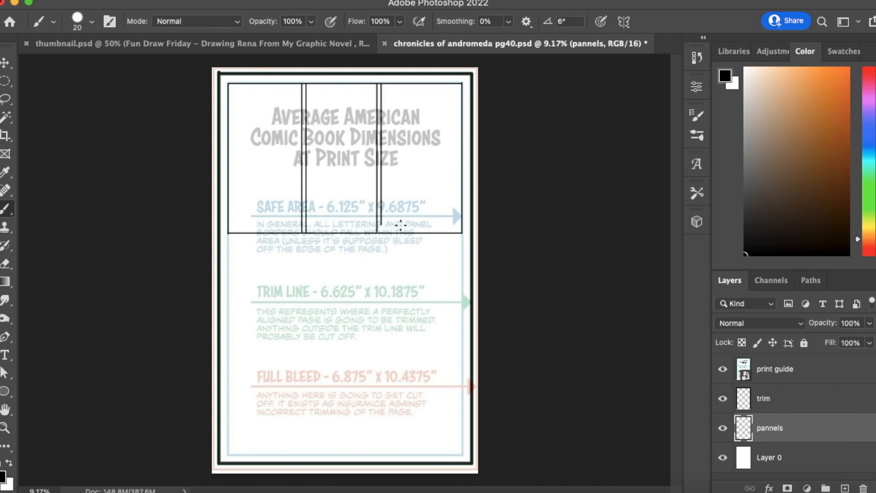
- Hide the print guide and erase the horizontal lines crossing the first gutter's ends with a size 50 eraser
click(722, 369)
click(5, 427)
mouse_move(308, 90)
mouse_down()
mouse_move(346, 96)
mouse_move(350, 106)
mouse_up()
click(6, 263)
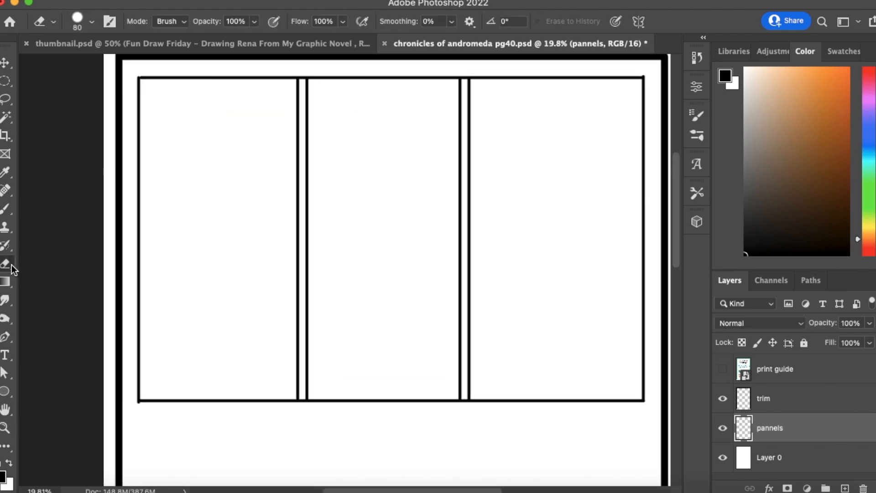
key(bracketleft)
key(bracketleft)
key(bracketleft)
drag(302, 88, 314, 397)
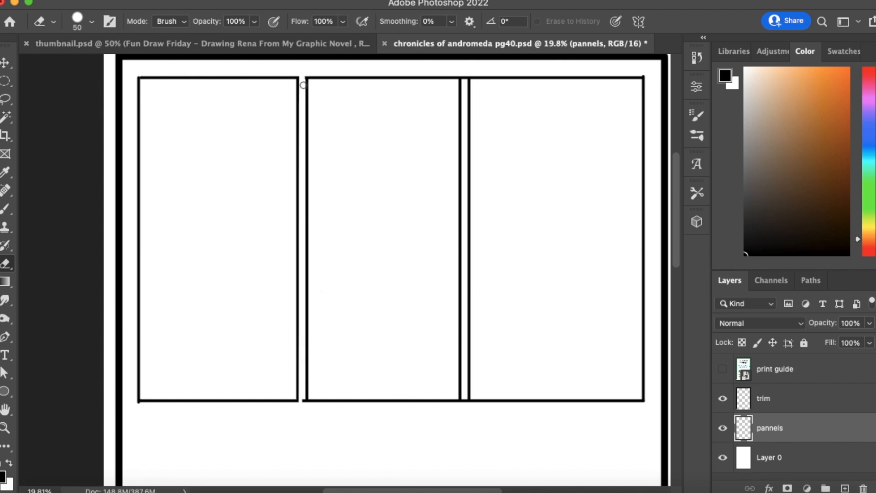
drag(304, 73, 308, 424)
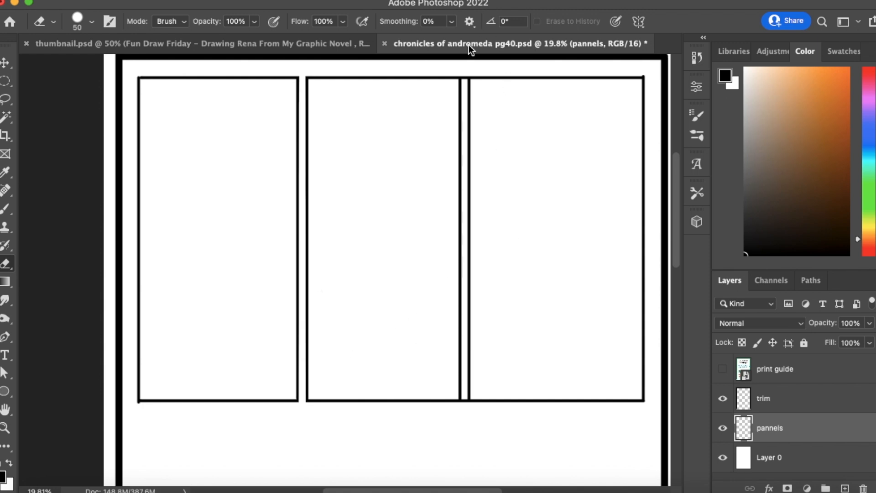
- Erase the horizontal lines crossing both ends of the second gutter in the upper panel row
drag(462, 73, 465, 158)
key(super+z)
drag(466, 73, 469, 423)
drag(465, 74, 476, 429)
drag(673, 250, 673, 290)
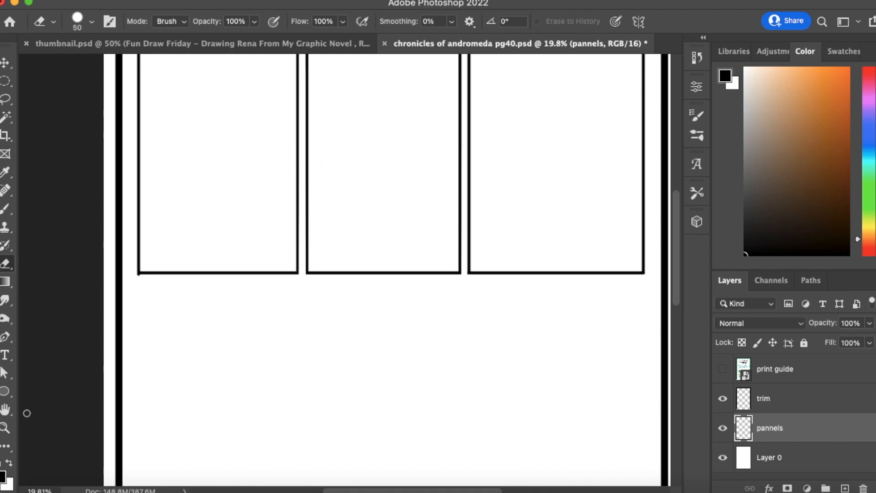
click(5, 427)
mouse_move(363, 293)
mouse_down()
mouse_move(313, 316)
mouse_move(309, 327)
mouse_move(365, 285)
mouse_up()
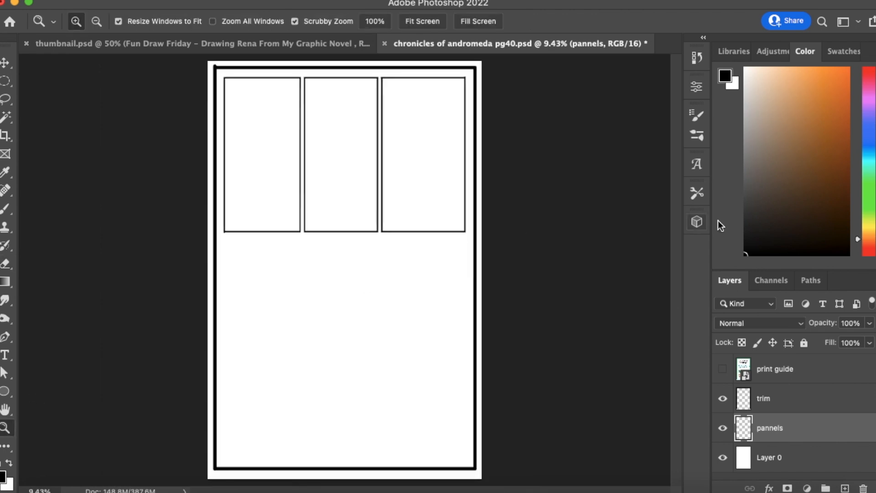
- Show the print guide and brush the outline of a full-width middle panel, leaving a gutter below the three upper panels
click(722, 369)
click(7, 207)
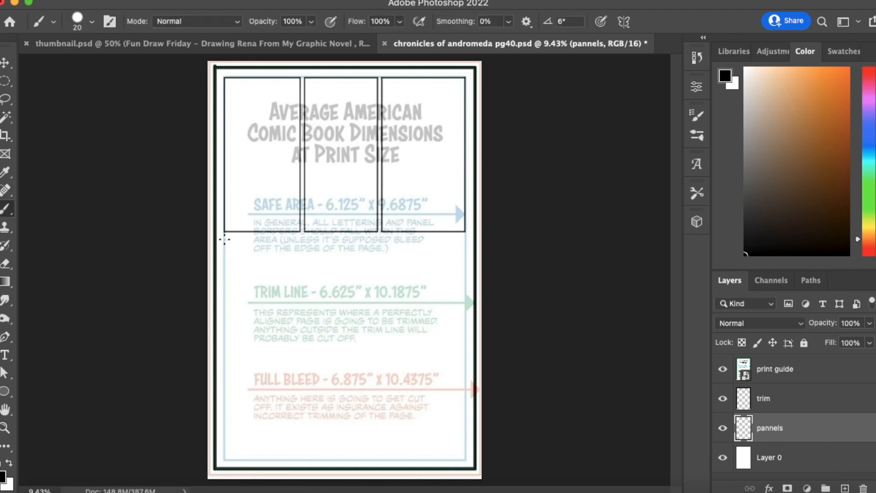
drag(224, 239, 459, 281)
key(super+z)
mouse_move(225, 240)
mouse_down()
mouse_move(254, 252)
mouse_move(446, 266)
mouse_up()
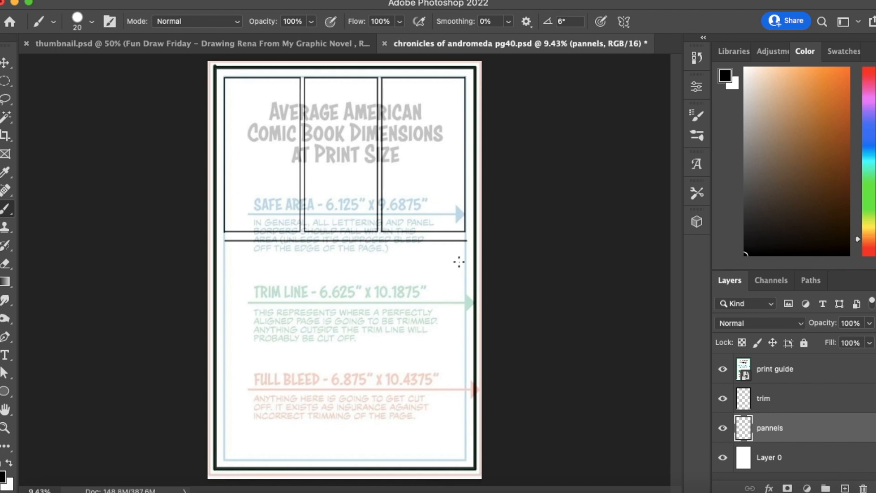
key(super+z)
mouse_move(224, 242)
mouse_down()
mouse_move(313, 273)
mouse_move(458, 274)
mouse_up()
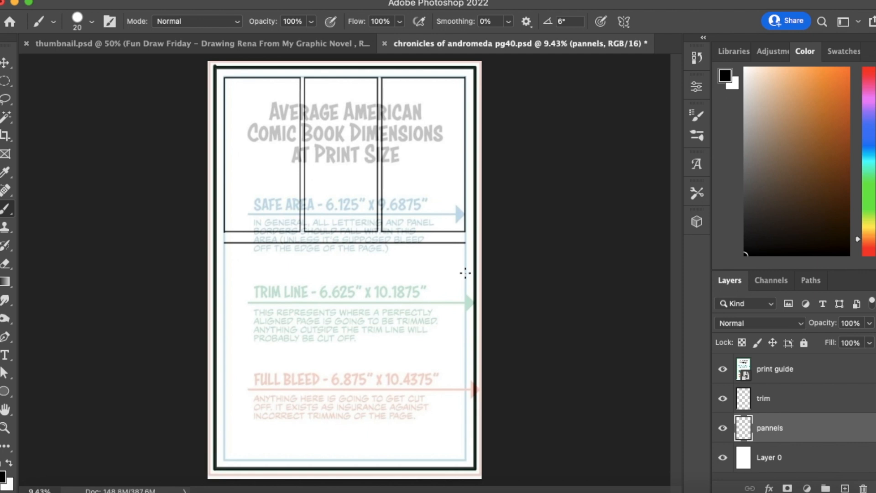
mouse_move(466, 245)
mouse_down()
mouse_move(470, 356)
mouse_move(397, 371)
mouse_move(226, 355)
mouse_up()
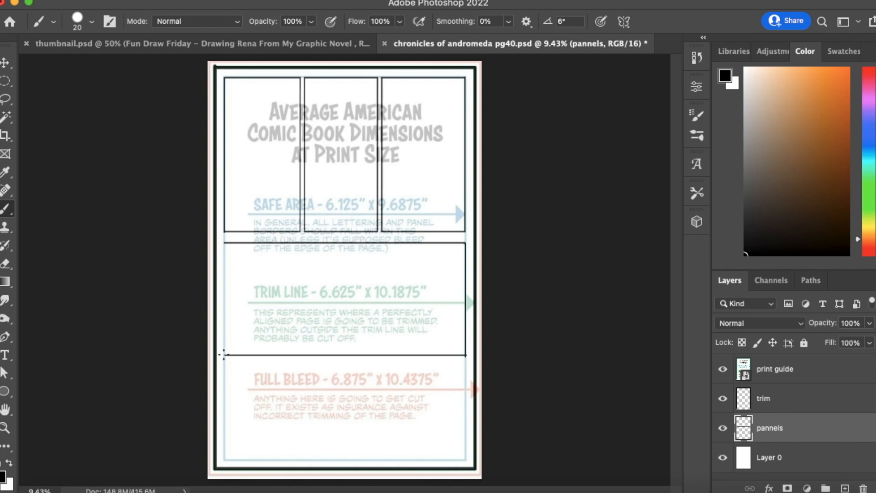
drag(224, 355, 224, 275)
- Draw the outline of a full-width bottom panel from just below the middle panel to the safe area's lower edge
mouse_move(238, 374)
mouse_down()
mouse_move(312, 400)
mouse_move(464, 404)
mouse_up()
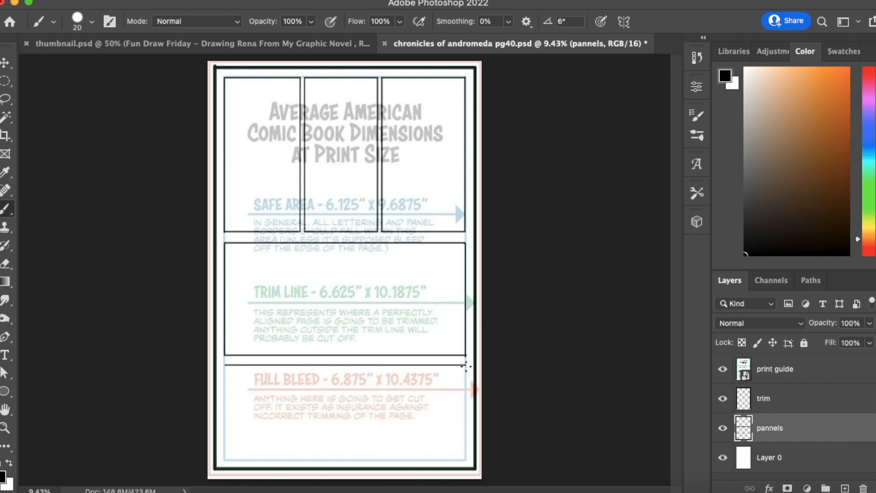
drag(466, 372, 469, 454)
mouse_move(447, 458)
mouse_down()
mouse_move(334, 478)
mouse_move(225, 476)
mouse_move(224, 447)
mouse_move(237, 444)
mouse_move(224, 457)
mouse_move(225, 366)
mouse_up()
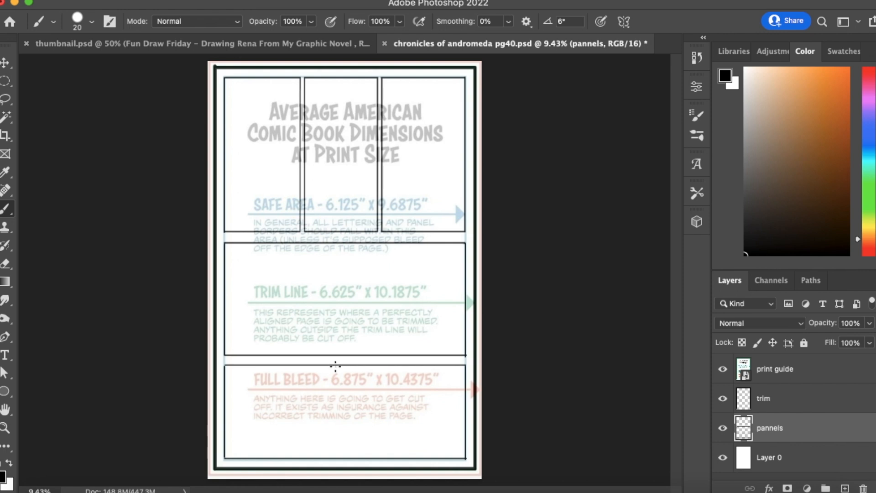
mouse_move(336, 379)
mouse_down()
mouse_move(340, 440)
mouse_move(350, 455)
mouse_up()
drag(343, 366, 346, 398)
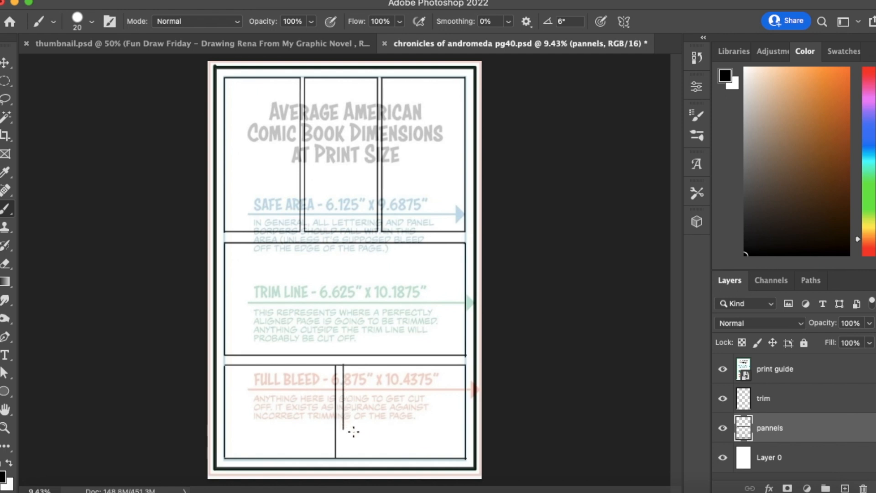
key(super+z)
key(super+z)
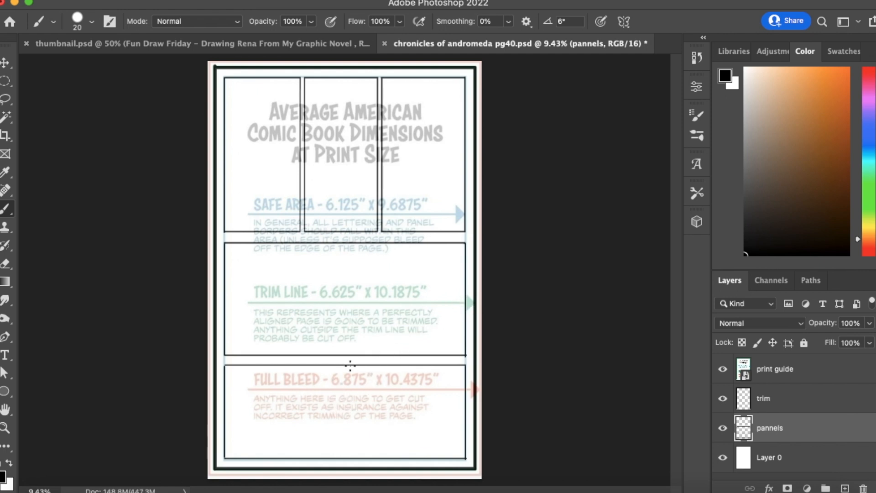
- Split the bottom panel in half with two brushed vertical lines and erase the horizontal lines crossing the gutter's ends
drag(348, 377, 354, 445)
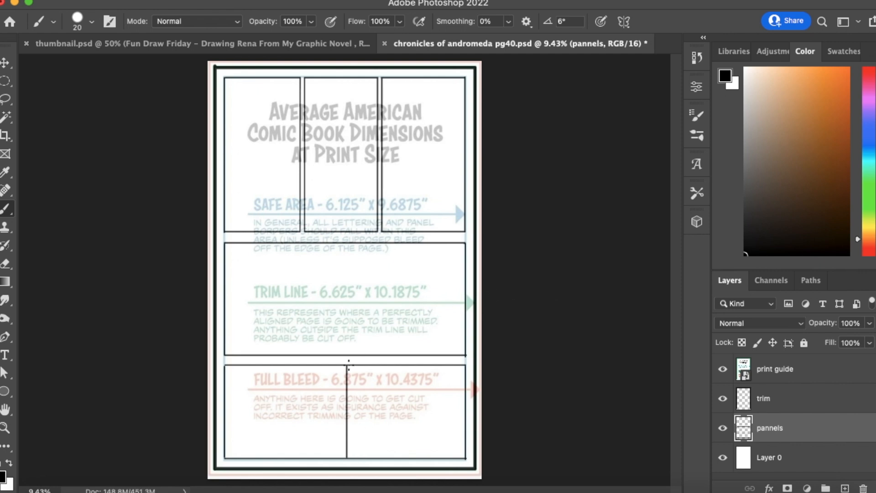
drag(350, 365, 369, 454)
click(5, 427)
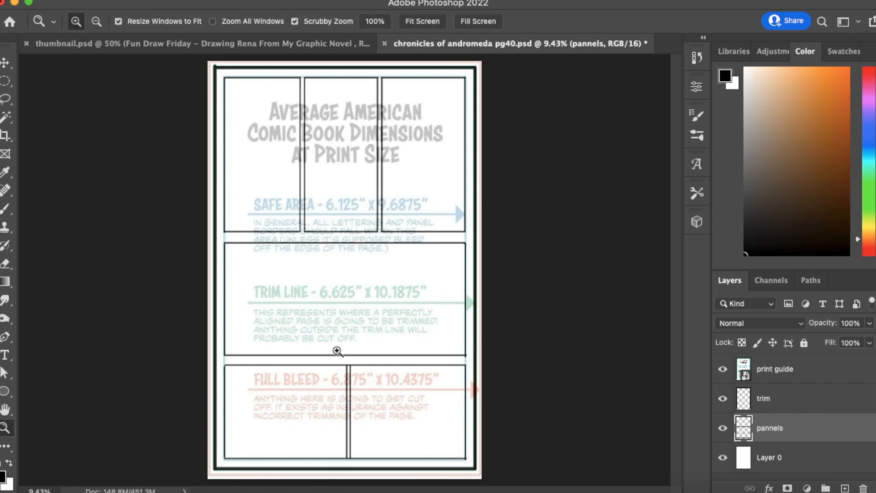
drag(348, 391, 414, 369)
drag(678, 306, 669, 347)
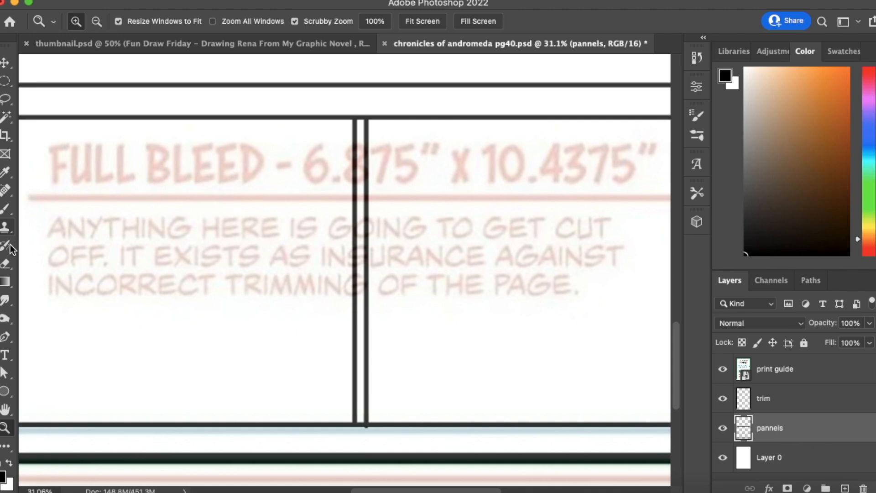
click(6, 264)
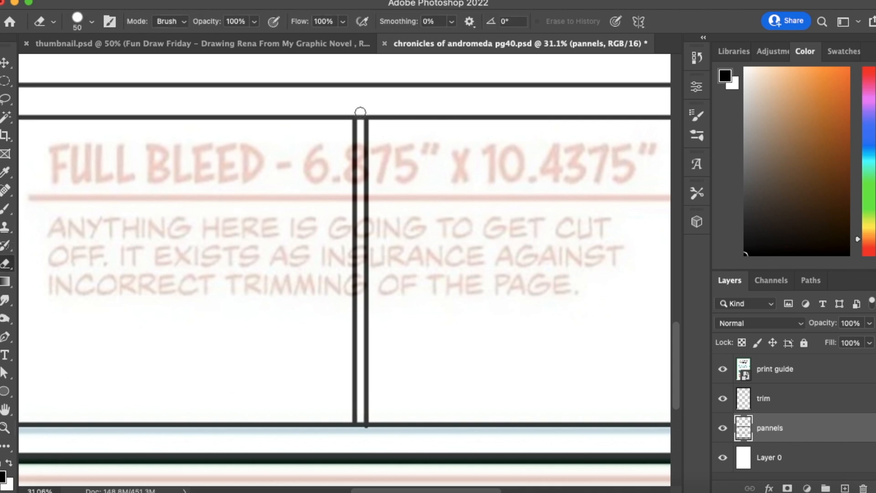
click(360, 115)
click(360, 425)
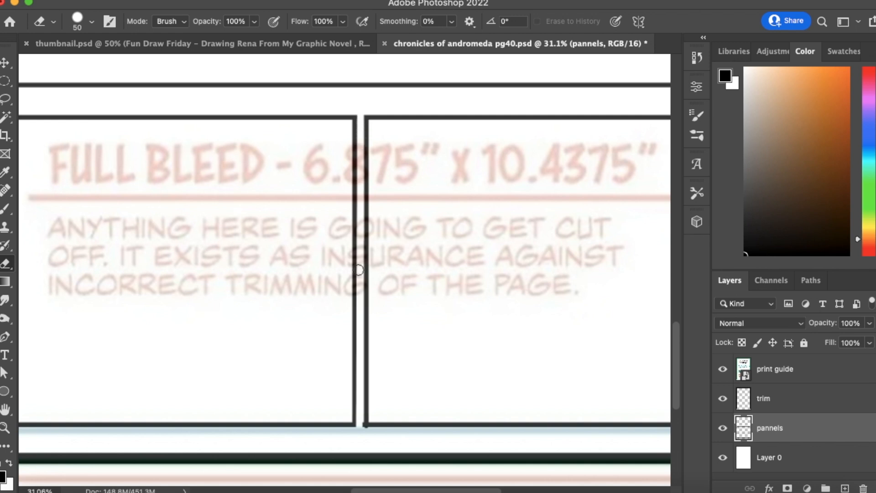
click(10, 428)
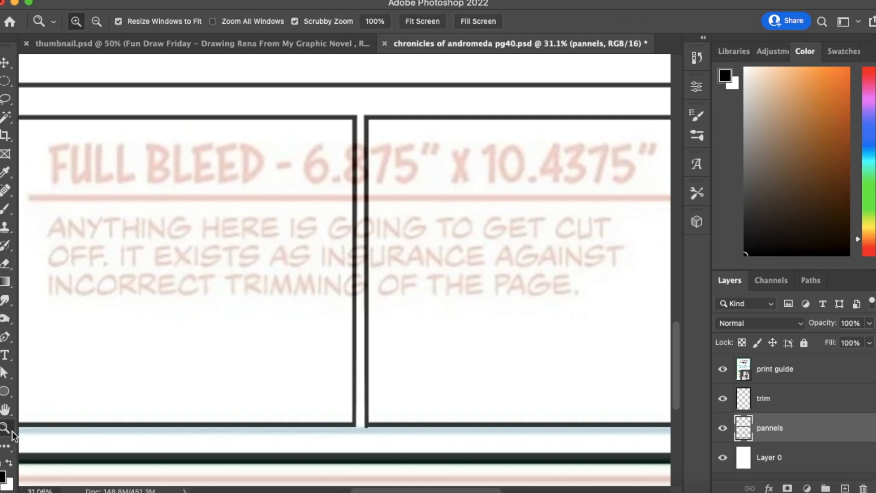
drag(347, 288, 275, 333)
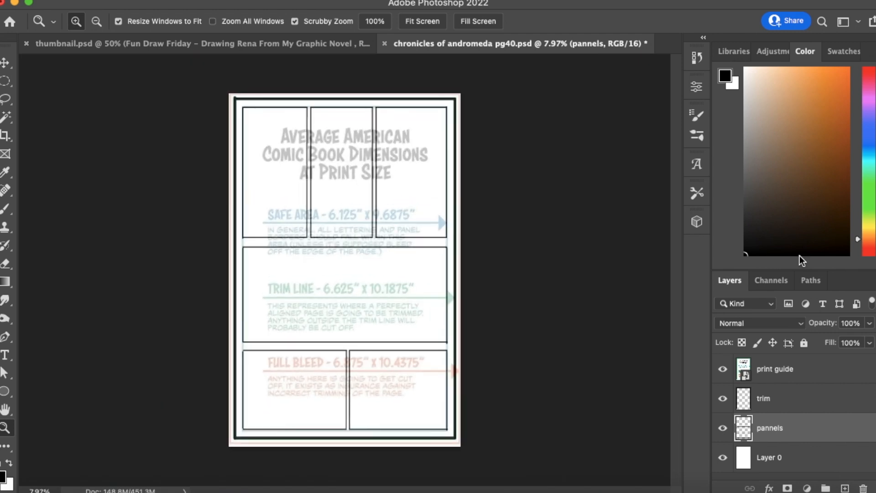
- Check the panel layout with the print guide and trim border hidden, and show both layers again
click(723, 369)
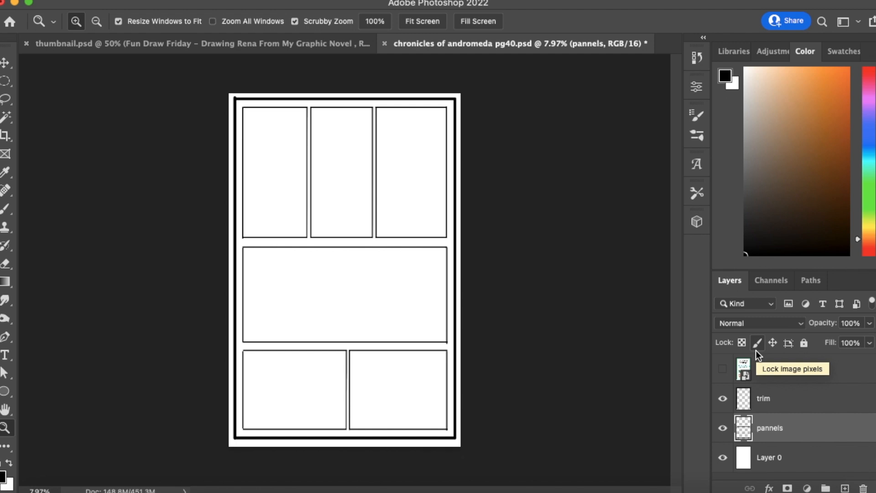
click(722, 398)
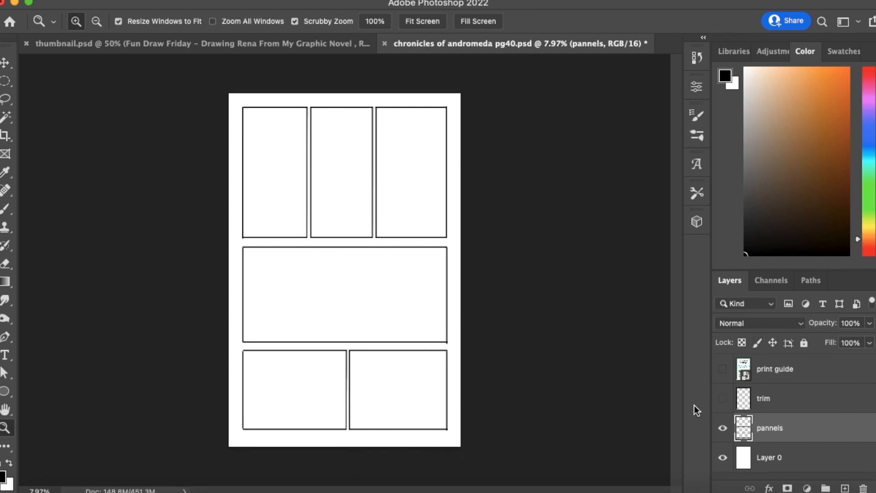
click(722, 398)
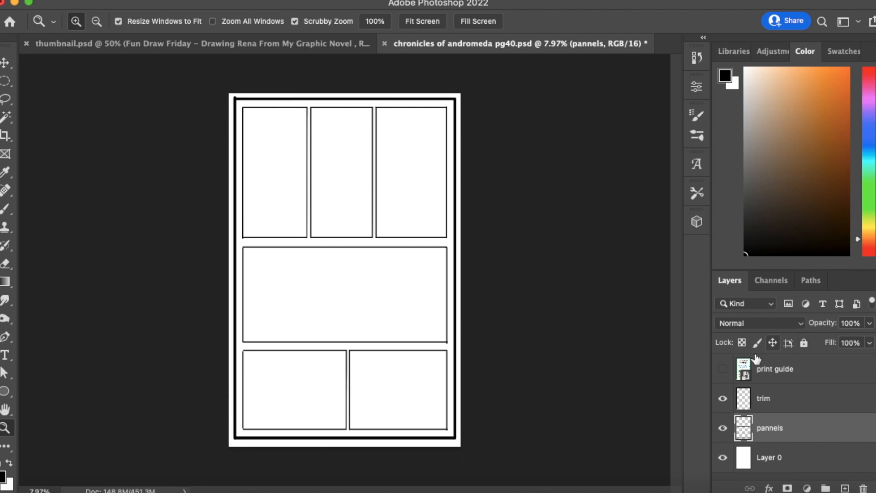
click(722, 369)
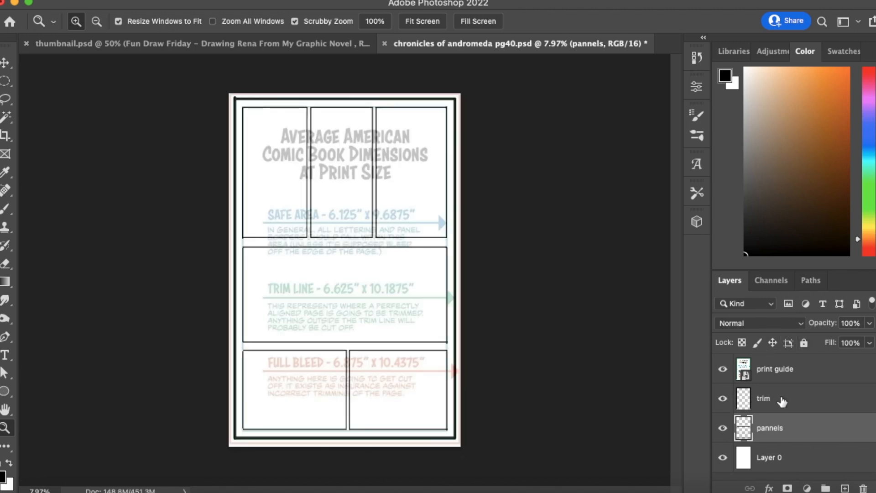
- Hide the print guide and erase all panel outlines on the pannels layer with a size 600 eraser
click(723, 368)
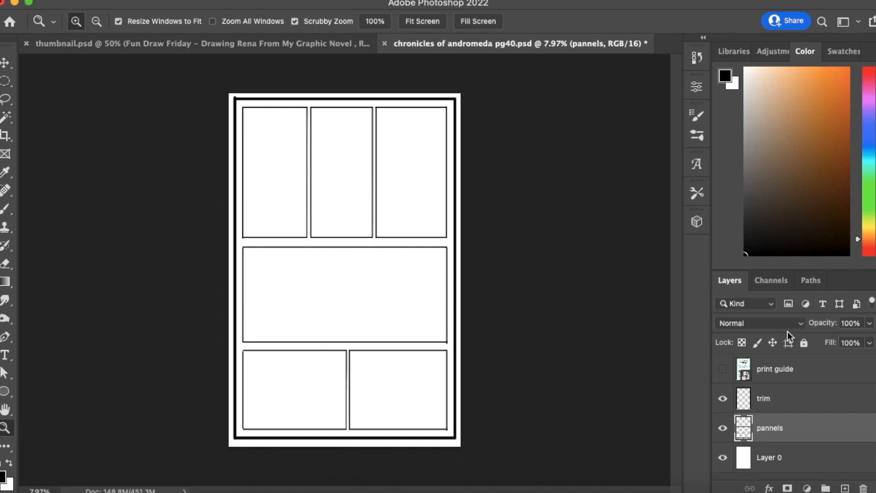
click(6, 263)
key(bracketright)
key(bracketright)
key(bracketright)
key(bracketright)
key(bracketright)
key(bracketright)
key(bracketright)
key(bracketright)
key(bracketright)
key(bracketright)
key(bracketright)
key(bracketright)
key(bracketright)
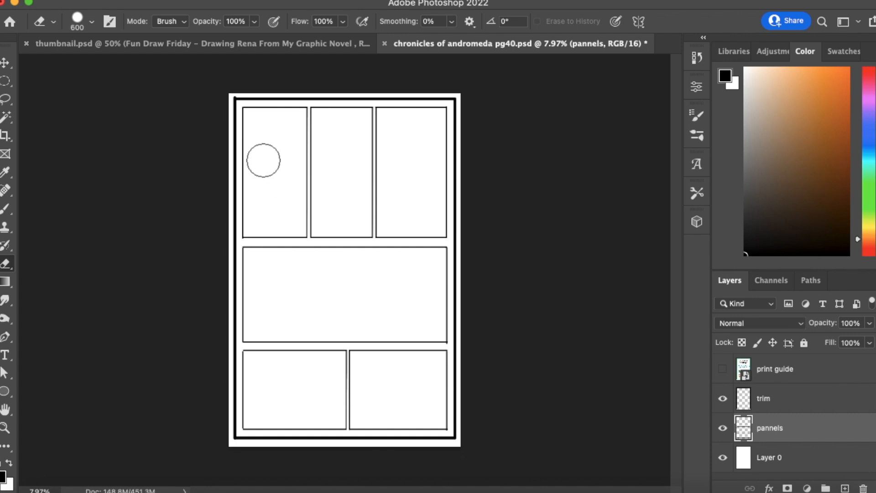
mouse_move(245, 121)
mouse_down()
mouse_move(242, 364)
mouse_move(254, 426)
mouse_move(491, 419)
mouse_move(444, 414)
mouse_move(440, 102)
mouse_move(238, 137)
mouse_move(316, 108)
mouse_move(307, 223)
mouse_move(309, 114)
mouse_move(285, 240)
mouse_move(420, 239)
mouse_move(321, 250)
mouse_move(385, 170)
mouse_move(363, 158)
mouse_move(397, 278)
mouse_move(402, 364)
mouse_move(317, 366)
mouse_move(302, 351)
mouse_move(336, 407)
mouse_move(377, 379)
mouse_up()
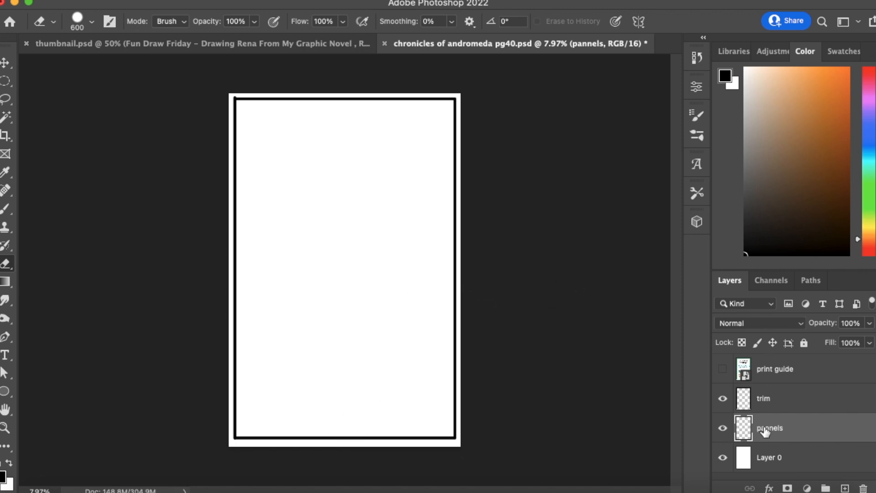
- Show the print guide and add a new layer directly below the pannels layer
click(723, 369)
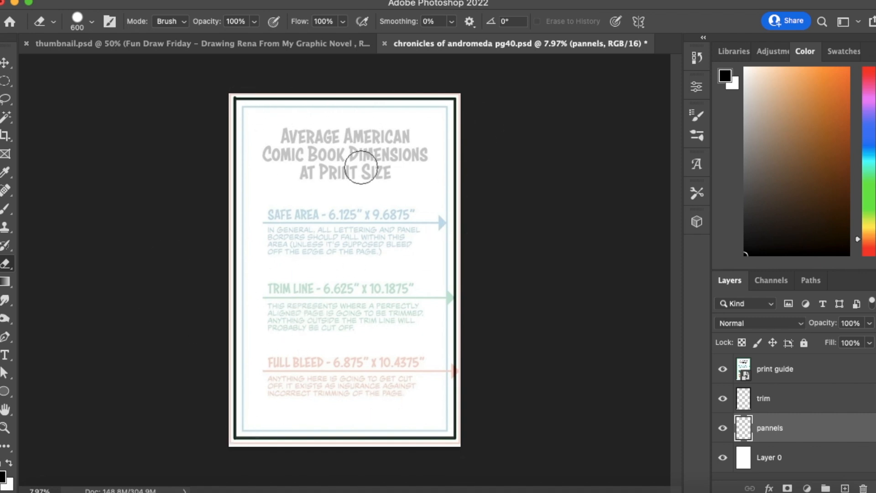
click(6, 208)
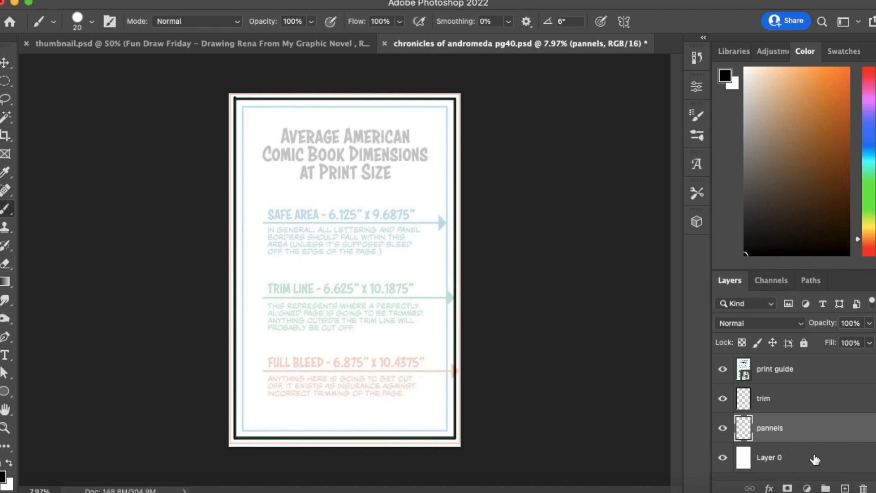
click(845, 488)
drag(782, 439, 777, 461)
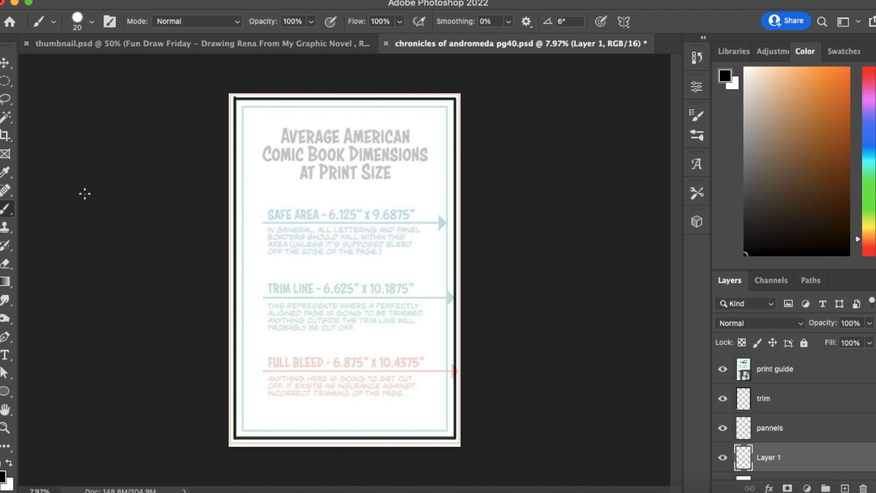
- Sketch a rough standing figure with head, torso, arms and legs in the page's centre using a size 9 brush
key(bracketleft)
key(bracketleft)
drag(342, 177, 344, 178)
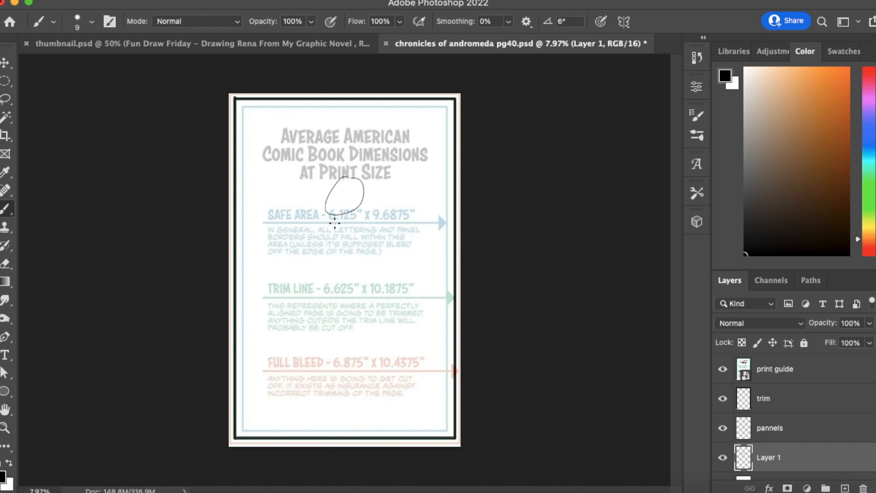
drag(334, 218, 315, 232)
drag(368, 207, 383, 230)
mouse_move(319, 232)
mouse_down()
mouse_move(307, 240)
mouse_move(315, 290)
mouse_move(341, 303)
mouse_up()
drag(383, 233, 358, 290)
mouse_move(320, 245)
mouse_down()
mouse_move(334, 282)
mouse_move(364, 281)
mouse_move(359, 286)
mouse_move(368, 237)
mouse_move(368, 261)
mouse_up()
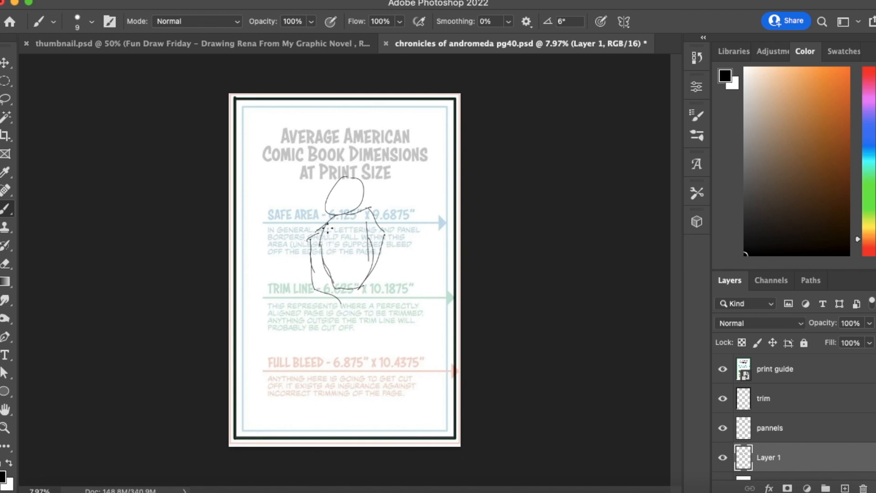
mouse_move(337, 284)
mouse_down()
mouse_move(336, 313)
mouse_move(345, 320)
mouse_move(364, 316)
mouse_move(374, 296)
mouse_move(369, 314)
mouse_move(388, 378)
mouse_up()
drag(336, 318, 326, 375)
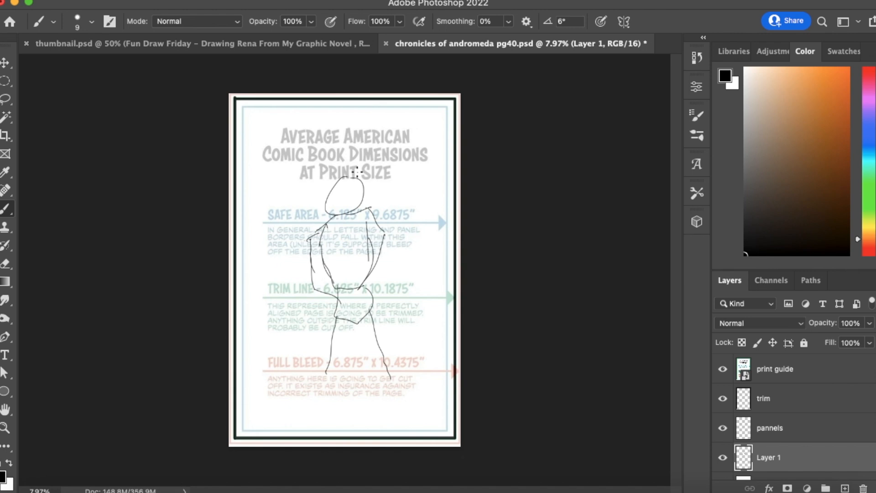
- Hide the print guide and draw a tilted panel at the trim's upper-left corner on the pannels layer with a size 20 brush
click(777, 428)
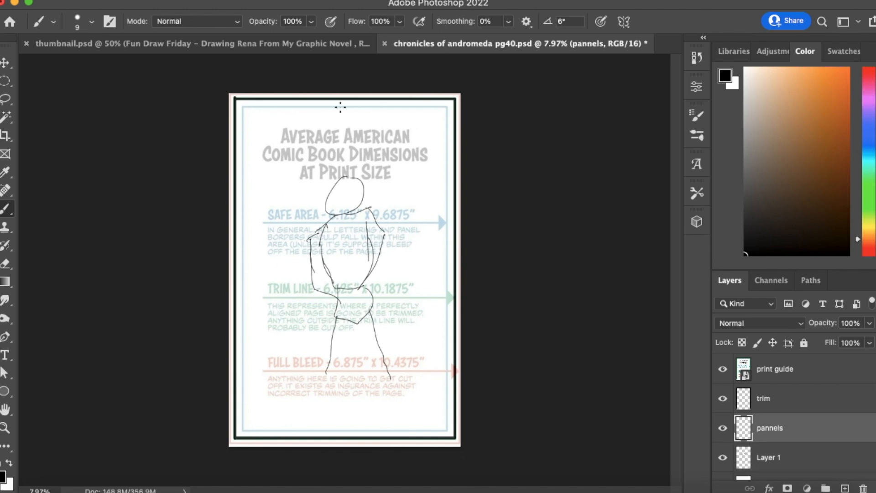
click(722, 369)
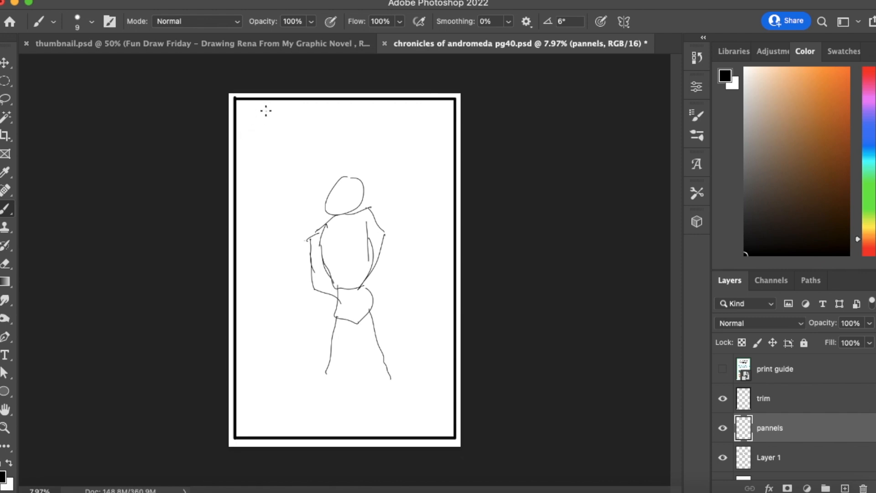
key(bracketright)
drag(234, 125, 272, 97)
shift+click(308, 163)
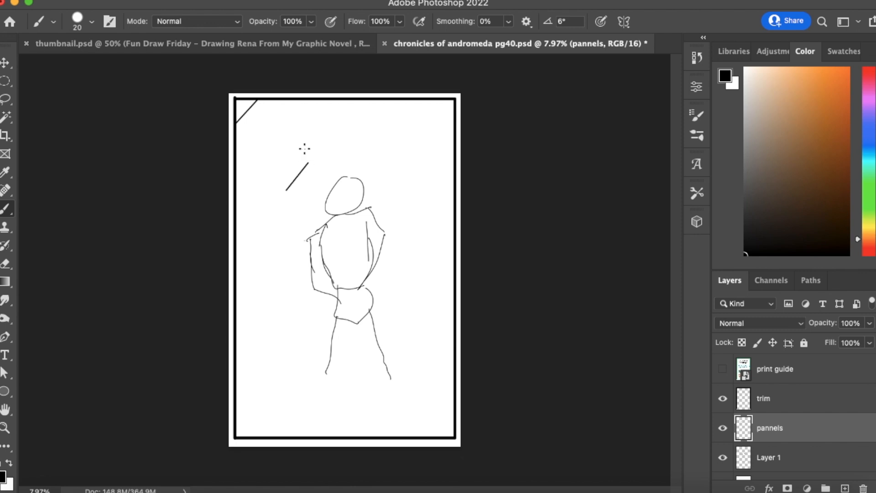
shift+click(260, 99)
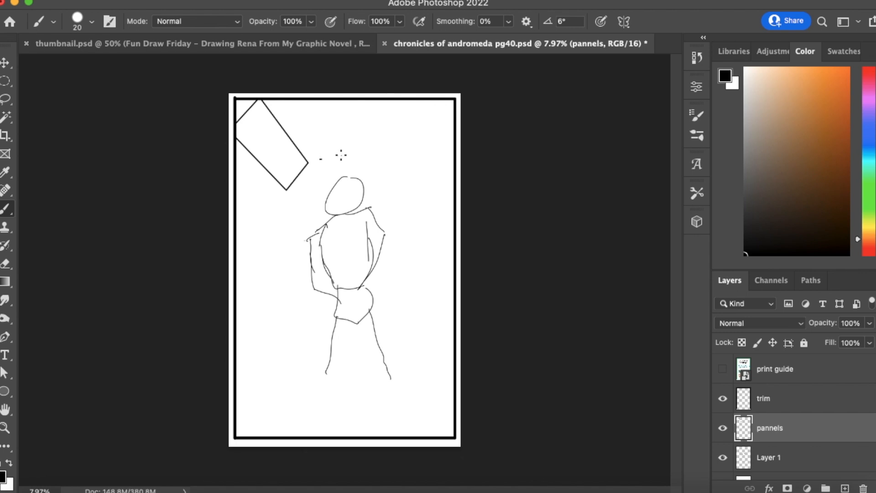
- Draw two slanted panels running from the trim's upper edge towards the figure's head, one above it and one to its right
shift+click(355, 155)
shift+click(355, 99)
shift+click(299, 99)
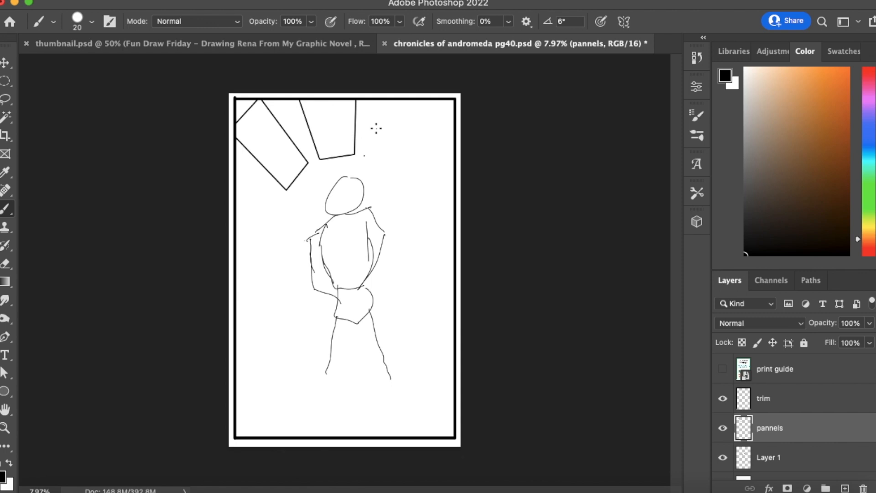
shift+click(377, 99)
shift+click(394, 168)
shift+click(432, 100)
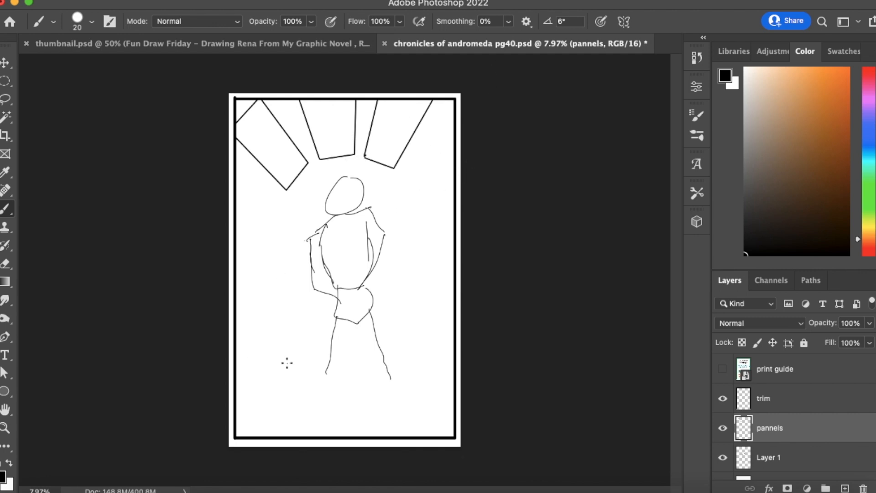
- Draw a tilted panel at the trim's lower-left corner and a tapered panel at the middle of its lower edge
shift+click(302, 359)
shift+click(287, 437)
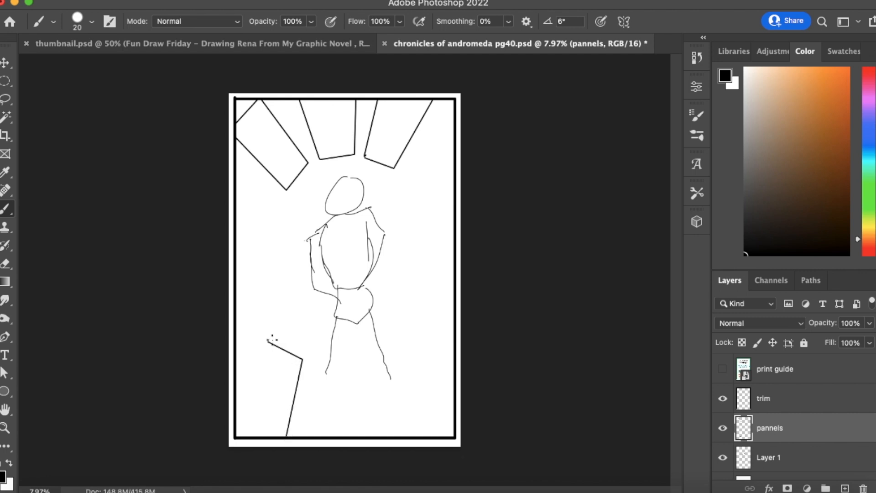
click(236, 403)
shift+click(269, 342)
click(324, 365)
shift+click(358, 364)
shift+click(384, 436)
click(307, 436)
shift+click(324, 365)
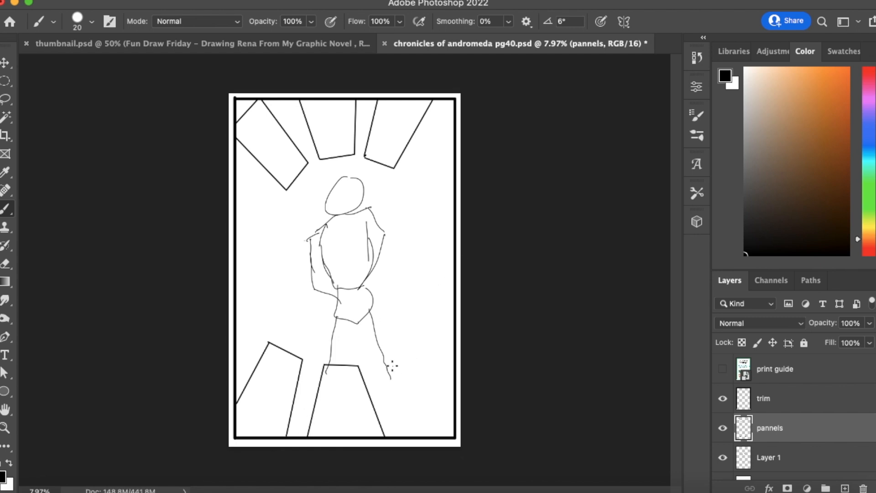
- Draw a tilted panel at the trim's lower-right corner, fanning out from the figure's foot
drag(382, 366, 411, 354)
click(404, 436)
shift+click(381, 367)
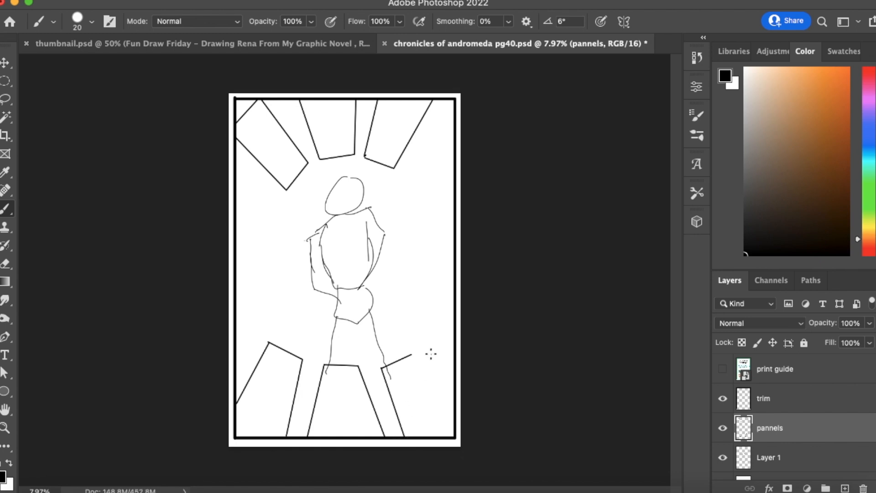
click(455, 407)
shift+click(412, 354)
- Doodle open-mouthed characters inside the upper-left and upper-middle panels on Layer 1
click(792, 456)
mouse_move(264, 127)
mouse_down()
mouse_move(267, 140)
mouse_move(266, 126)
mouse_move(260, 138)
mouse_move(284, 151)
mouse_move(279, 160)
mouse_move(265, 151)
mouse_move(283, 167)
mouse_move(270, 134)
mouse_move(271, 163)
mouse_move(281, 135)
mouse_move(280, 144)
mouse_move(265, 160)
mouse_move(276, 173)
mouse_up()
key(ctrl+z)
drag(364, 198, 367, 203)
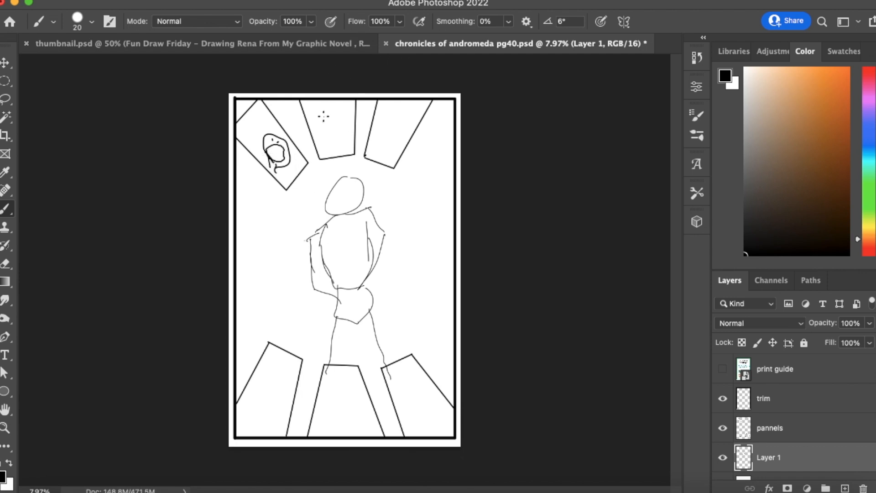
mouse_move(328, 109)
mouse_down()
mouse_move(335, 106)
mouse_move(333, 124)
mouse_move(335, 114)
mouse_move(316, 132)
mouse_move(324, 147)
mouse_move(333, 133)
mouse_up()
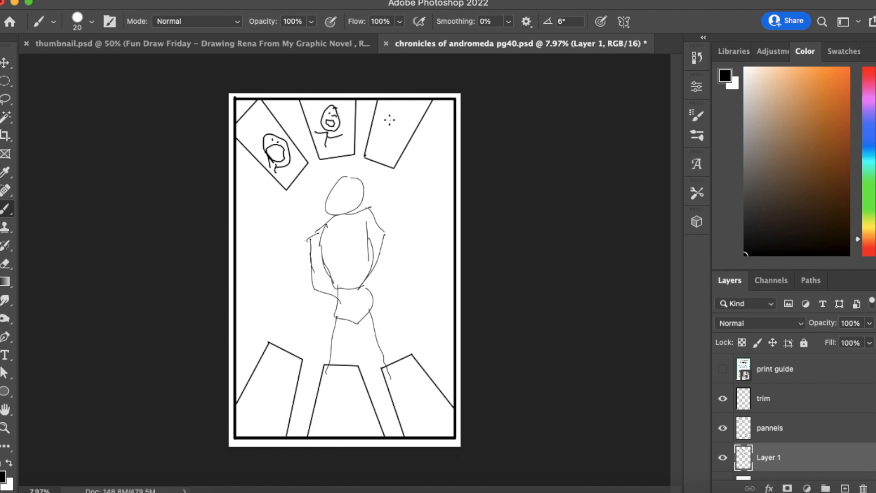
- Draw two interacting stick figures inside the upper-right panel
mouse_move(387, 115)
mouse_down()
mouse_move(395, 137)
mouse_move(378, 142)
mouse_move(399, 143)
mouse_move(383, 151)
mouse_move(390, 155)
mouse_up()
click(398, 133)
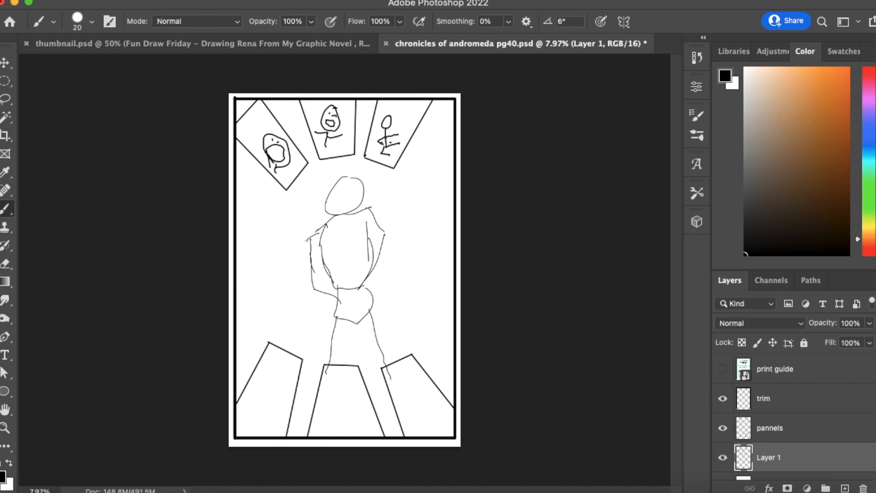
mouse_move(408, 123)
mouse_down()
mouse_move(400, 145)
mouse_move(396, 130)
mouse_move(410, 140)
mouse_move(392, 151)
mouse_up()
drag(400, 144, 400, 151)
- Add eyes and a smiling mouth to the central figure and a small lettered speech bubble beside its head
click(339, 193)
click(351, 191)
mouse_move(338, 202)
mouse_down()
mouse_move(396, 178)
mouse_move(377, 193)
mouse_move(395, 192)
mouse_up()
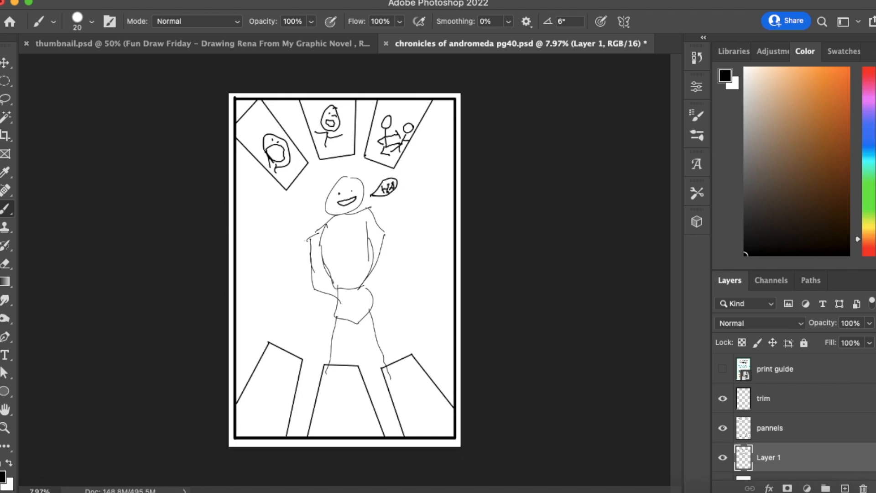
- Draw two fighting stick figures inside the lower-left panel
mouse_move(264, 380)
mouse_down()
mouse_move(263, 401)
mouse_move(279, 395)
mouse_move(253, 410)
mouse_move(260, 401)
mouse_move(268, 430)
mouse_up()
click(258, 398)
click(262, 403)
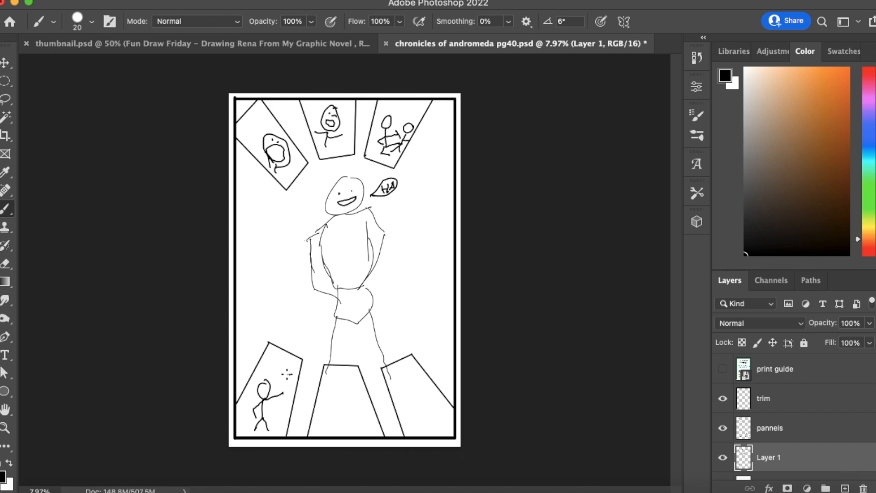
mouse_move(288, 373)
mouse_down()
mouse_move(279, 410)
mouse_move(271, 406)
mouse_move(293, 387)
mouse_move(275, 376)
mouse_up()
- Delete Layer 1 with the figure sketches and erase all panel outlines on the pannels layer
click(862, 487)
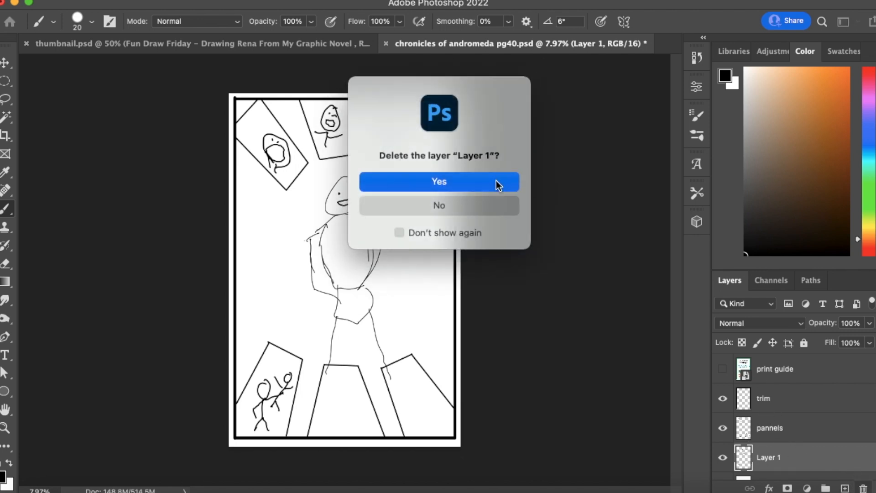
click(500, 182)
click(771, 429)
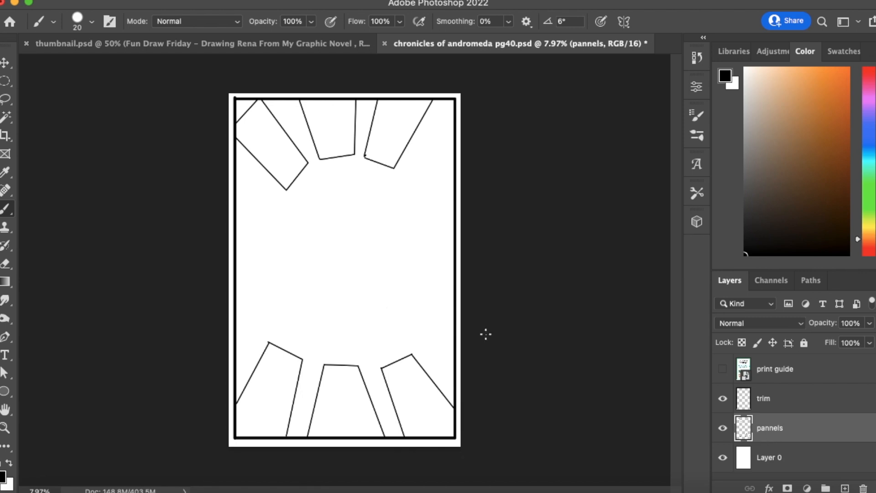
click(6, 264)
mouse_move(264, 127)
mouse_down()
mouse_move(215, 139)
mouse_move(264, 153)
mouse_move(306, 186)
mouse_move(418, 156)
mouse_up()
mouse_move(213, 166)
mouse_down()
mouse_move(308, 113)
mouse_move(281, 284)
mouse_move(235, 373)
mouse_move(313, 350)
mouse_move(219, 445)
mouse_move(329, 414)
mouse_move(317, 435)
mouse_move(466, 416)
mouse_move(392, 426)
mouse_move(422, 358)
mouse_move(297, 381)
mouse_move(368, 366)
mouse_up()
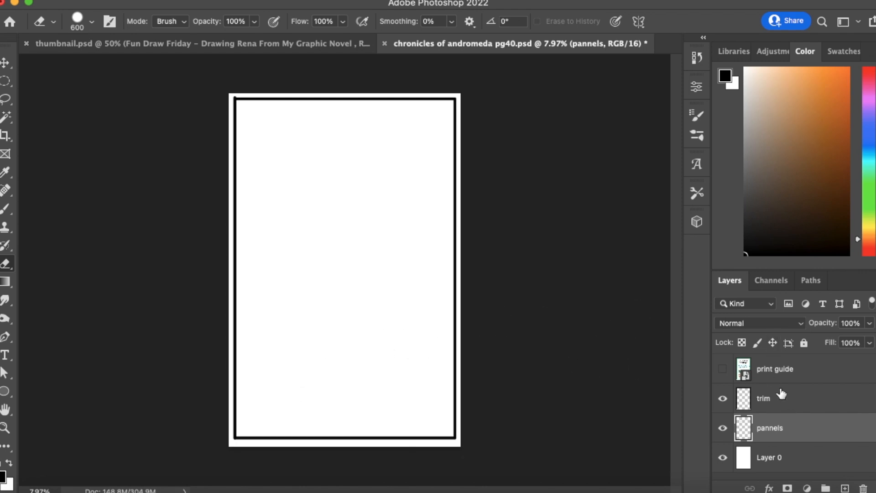
- Show the print guide and brush an upper-left panel along the safe area line, with a diagonal inner edge
click(7, 209)
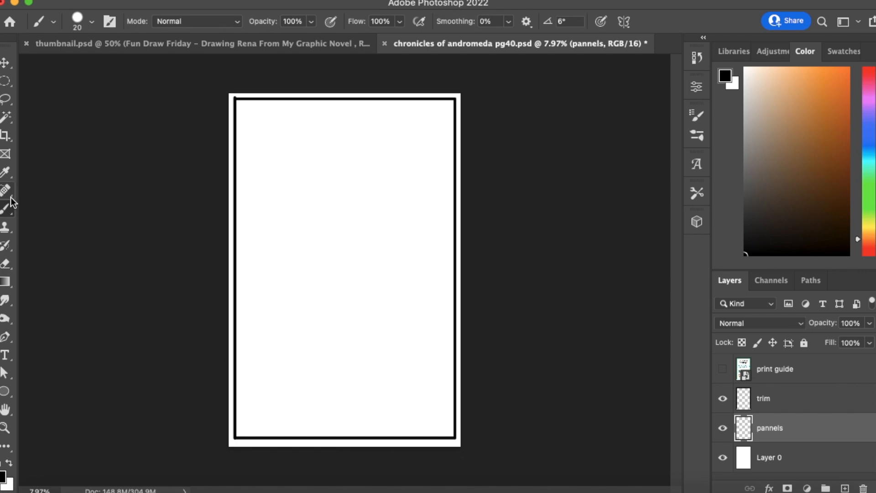
click(723, 369)
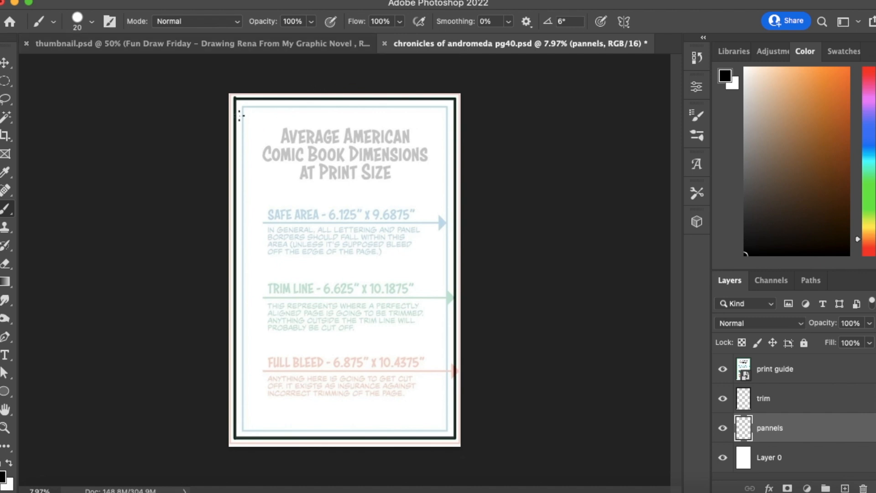
drag(243, 108, 256, 254)
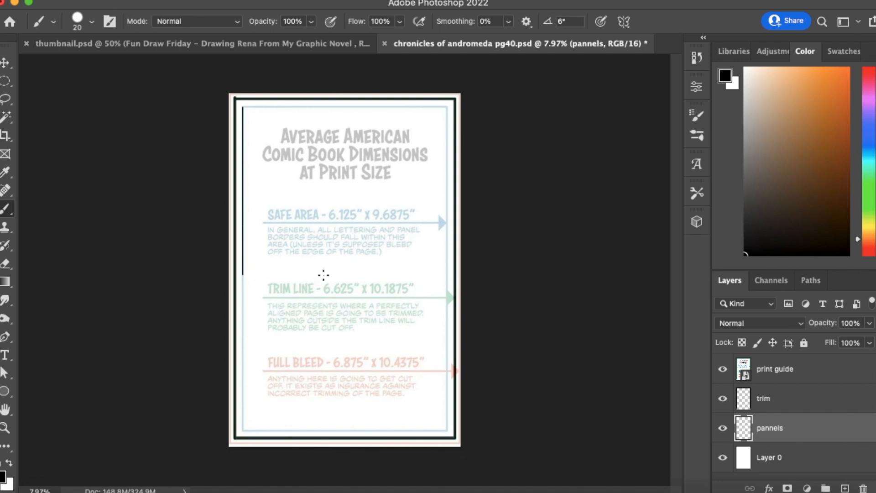
drag(241, 274, 294, 274)
shift+click(361, 107)
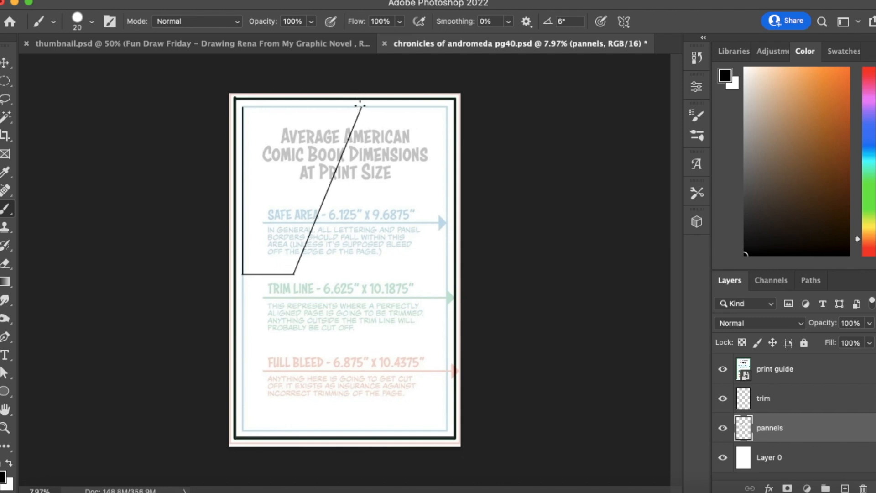
shift+click(324, 107)
- Draw the upper-right panel with a parallel diagonal edge across a narrow gutter, and hide the print guide
click(367, 107)
shift+click(299, 274)
mouse_move(299, 274)
mouse_down()
mouse_move(446, 274)
mouse_move(449, 107)
mouse_move(366, 106)
mouse_up()
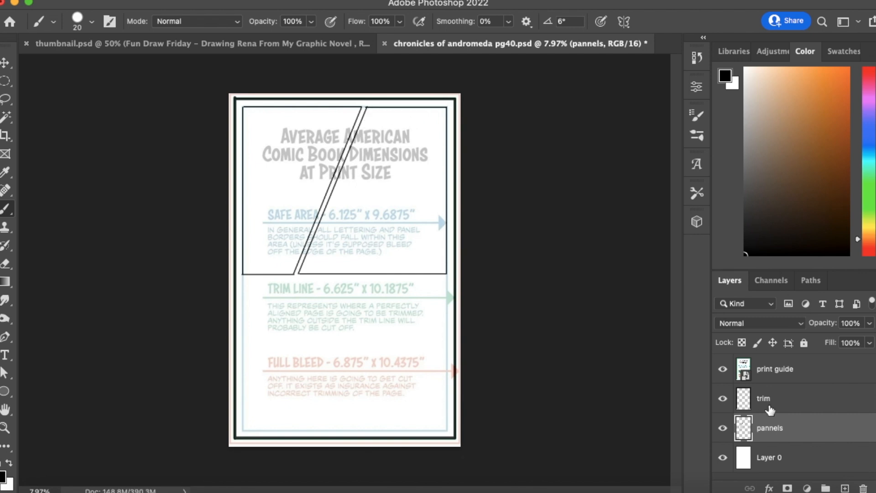
click(723, 369)
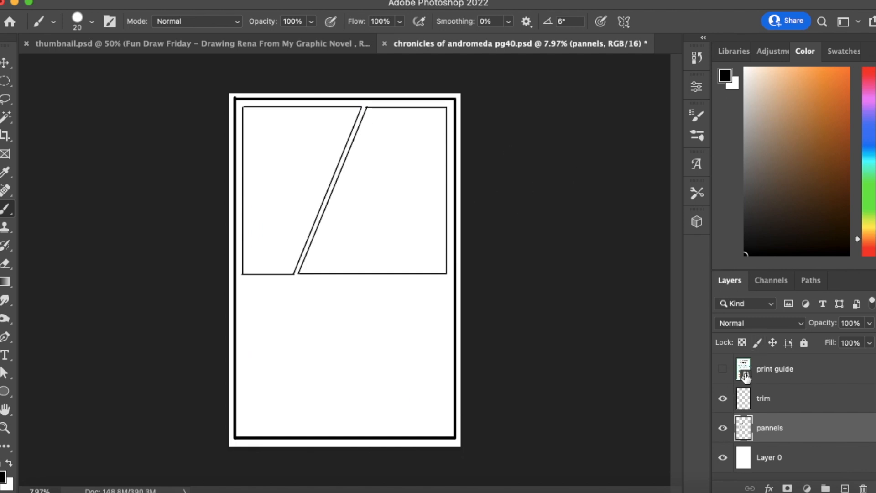
- Draw a narrow lower-left panel and a wider lower-right panel using the print guide, and hide the print guide and trim layers
click(722, 370)
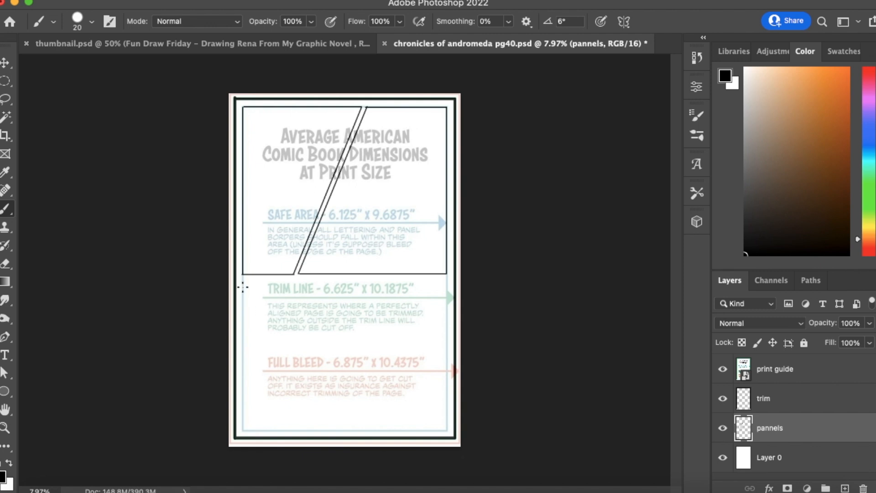
mouse_move(242, 282)
mouse_down()
mouse_move(302, 292)
mouse_move(304, 281)
mouse_move(317, 430)
mouse_move(245, 436)
mouse_move(242, 282)
mouse_up()
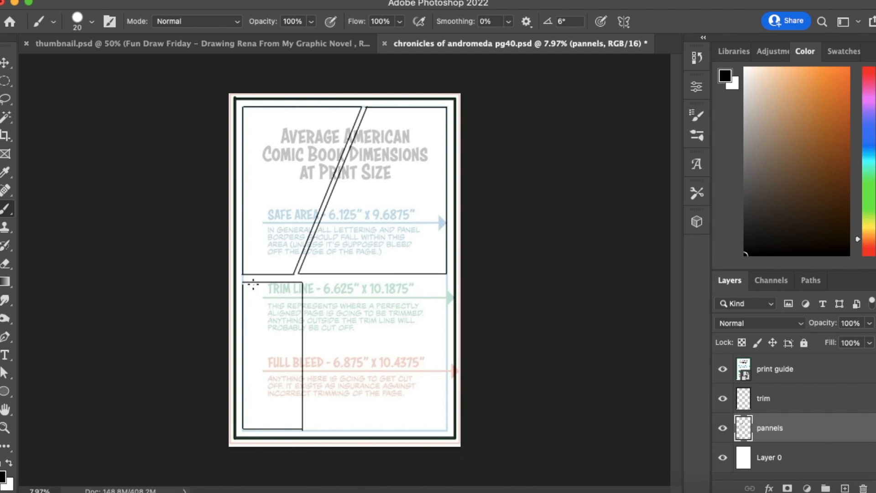
drag(308, 283, 307, 419)
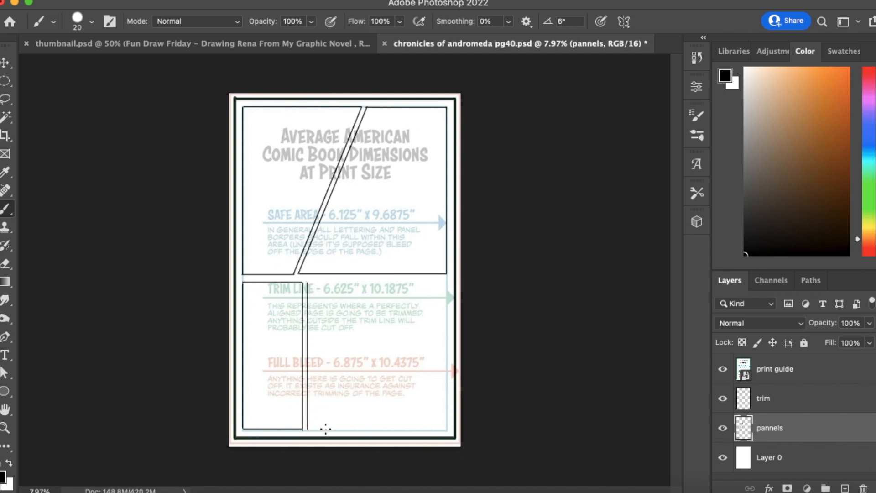
mouse_move(309, 428)
mouse_down()
mouse_move(451, 429)
mouse_move(447, 274)
mouse_up()
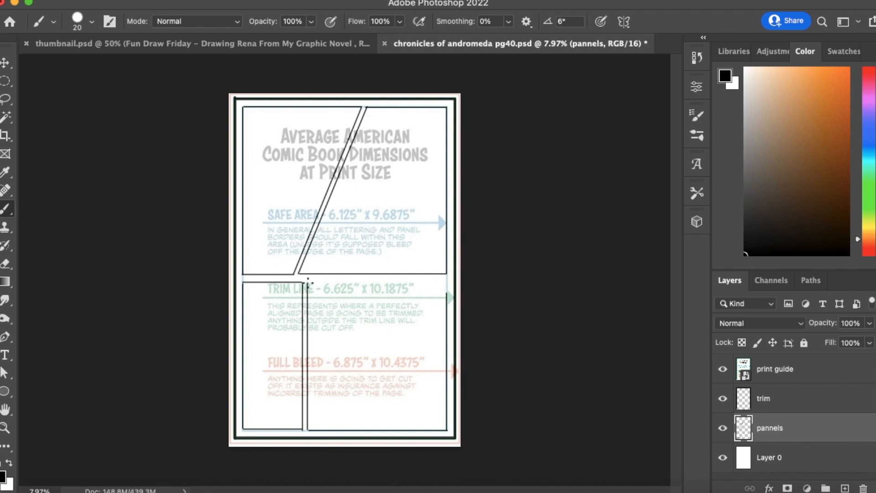
drag(308, 280, 445, 283)
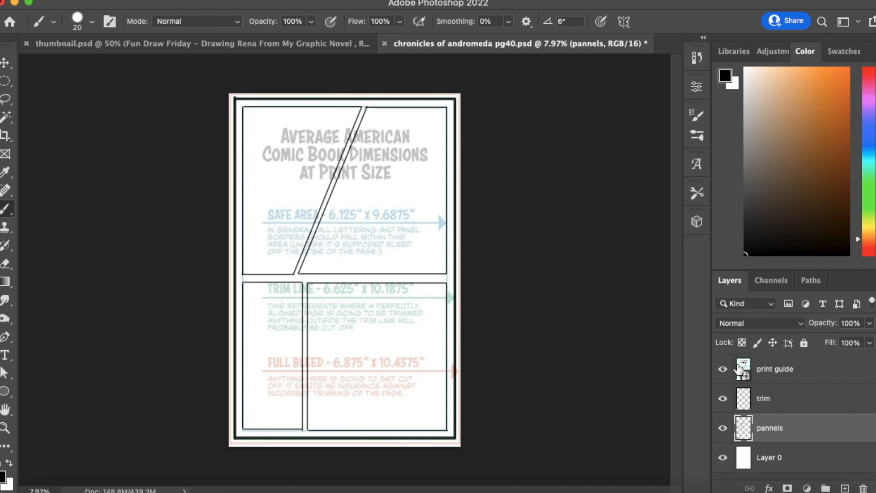
click(723, 368)
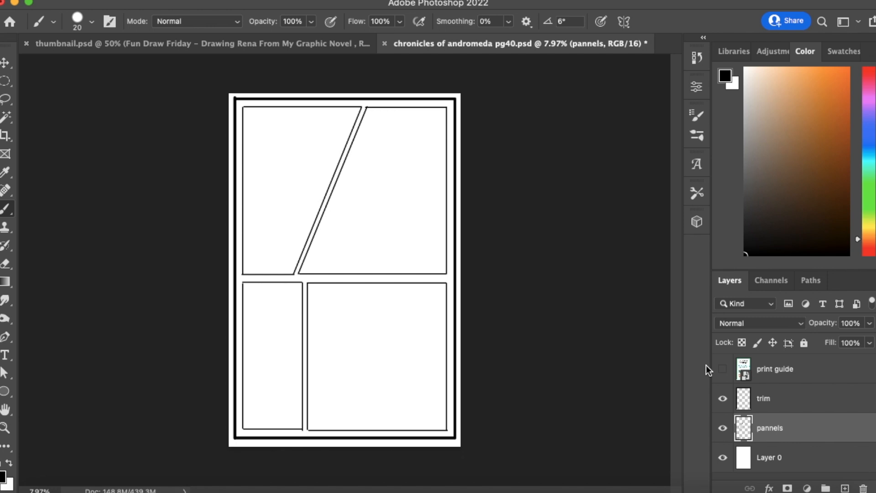
click(722, 398)
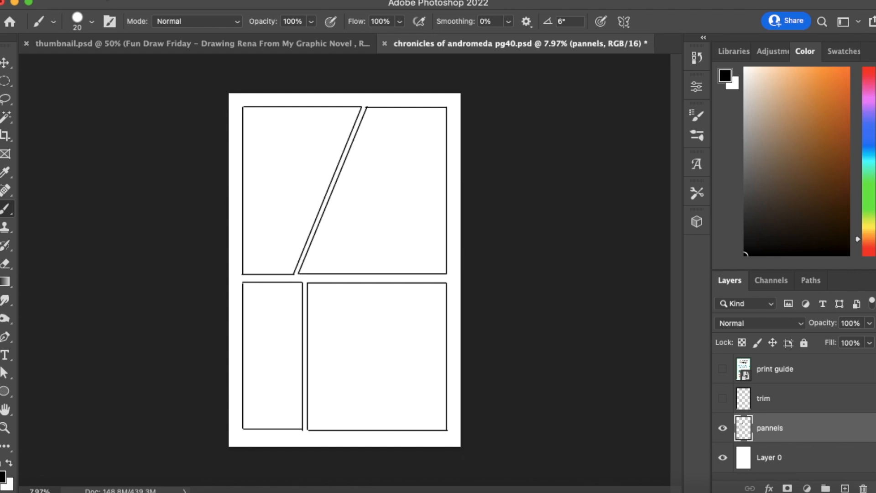
- Open capes and cowls pg 16.jpg, examine its slanted panels and central figure up close, and close it
click(94, 0)
click(152, 29)
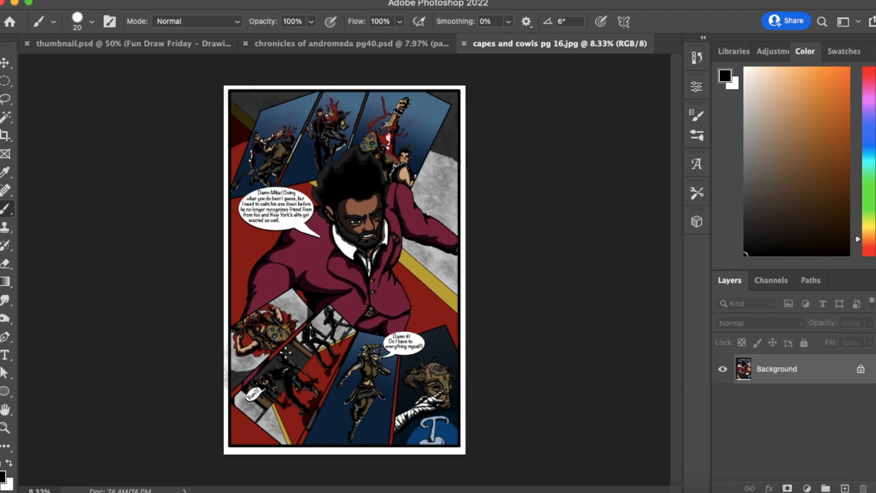
scroll(343, 270, up, 5)
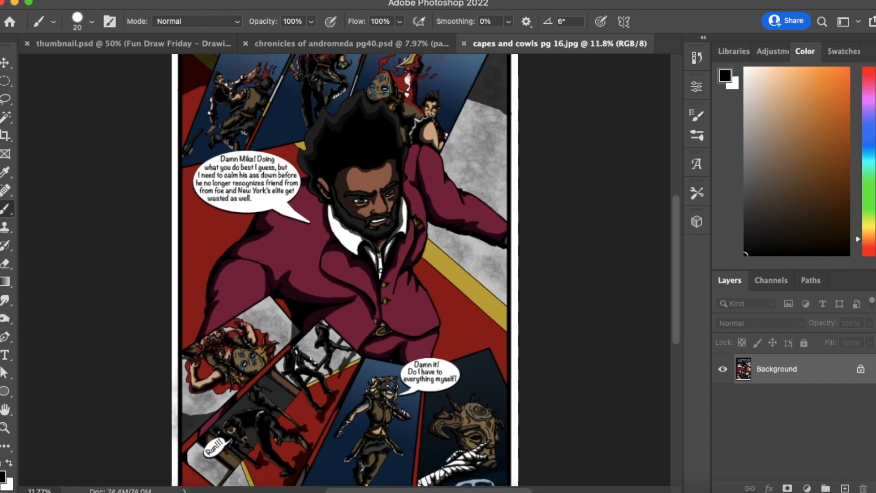
scroll(311, 364, up, 2)
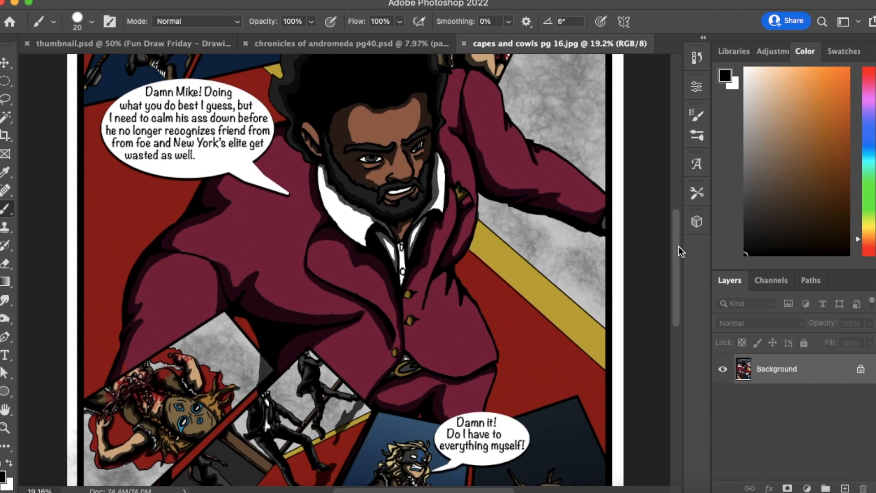
drag(675, 247, 655, 335)
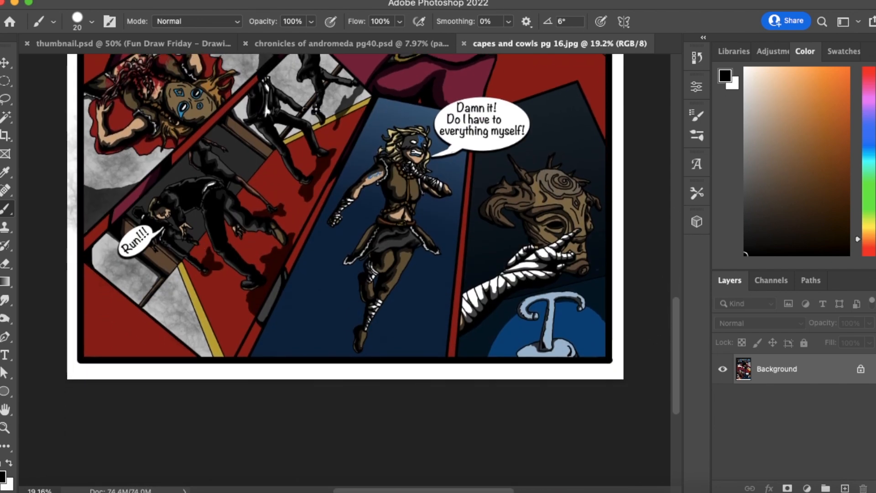
scroll(532, 207, up, 10)
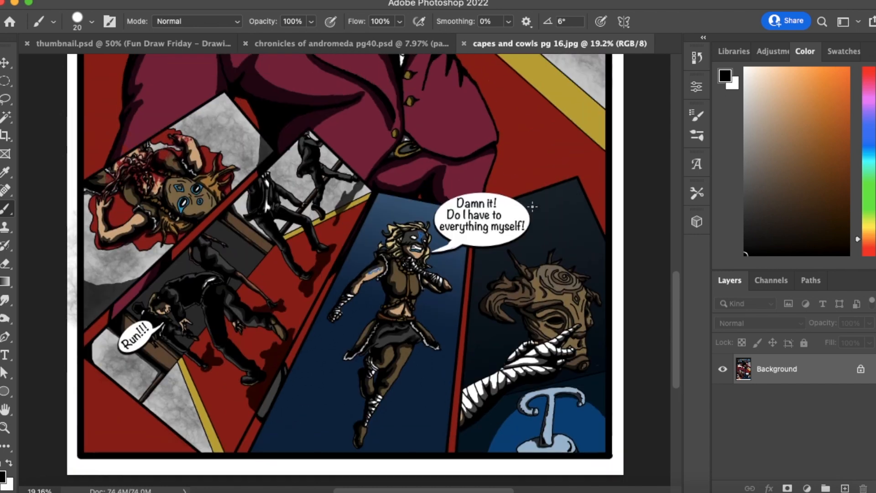
scroll(531, 206, up, 8)
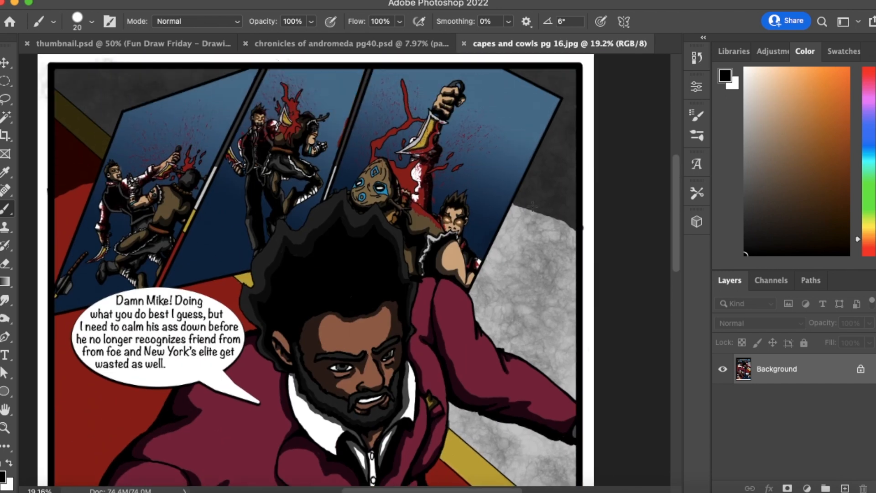
scroll(328, 173, down, 10)
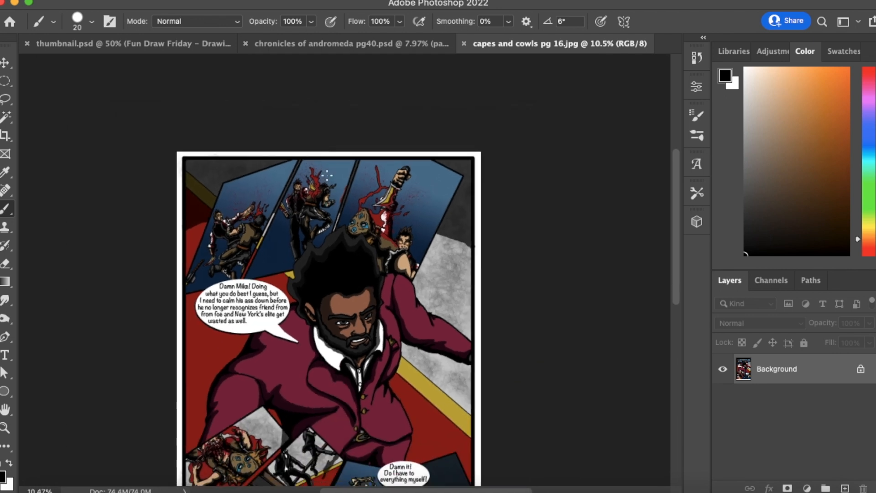
scroll(327, 175, up, 2)
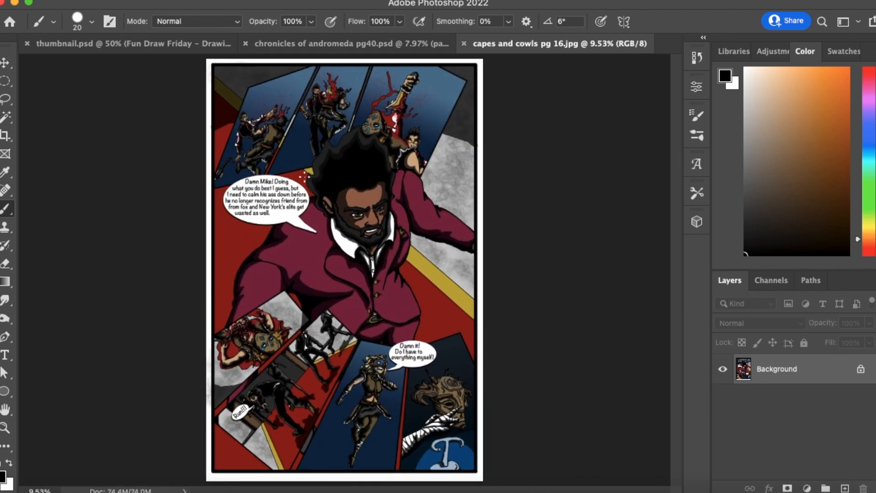
click(466, 42)
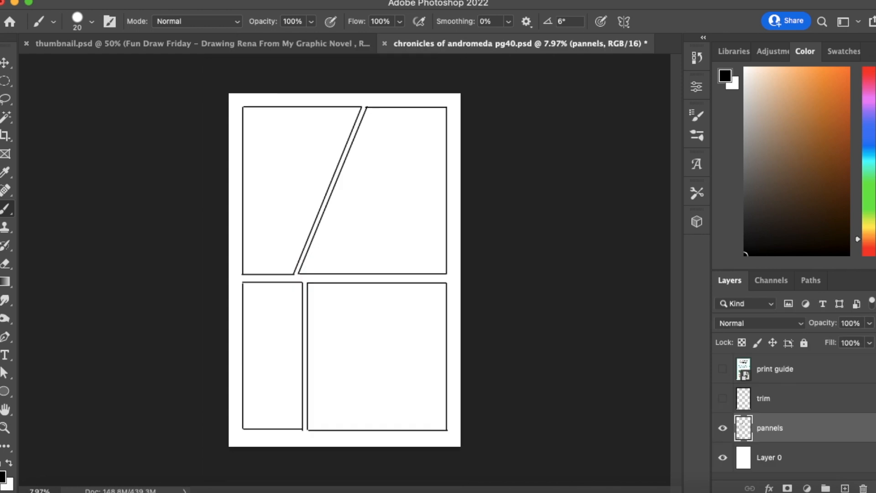
- Open capes and cowls pg 8.jpg, examine how its panels are arranged within the page border, and close it
click(89, 1)
click(110, 21)
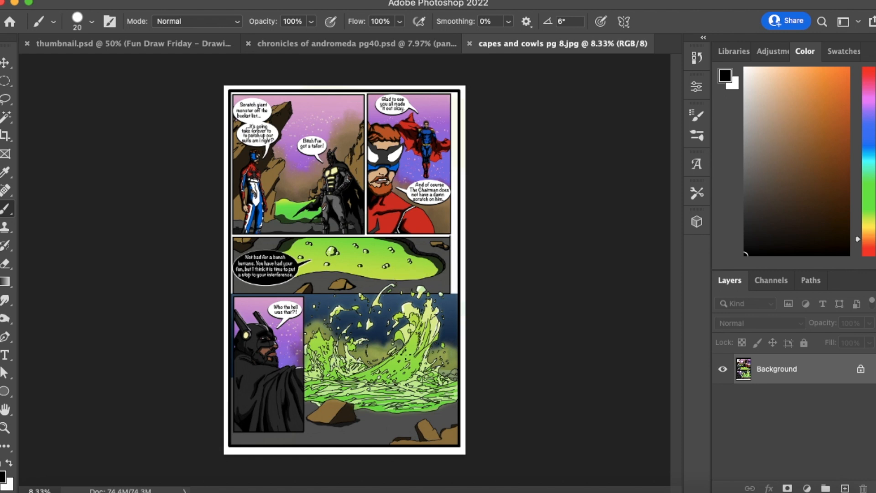
click(469, 43)
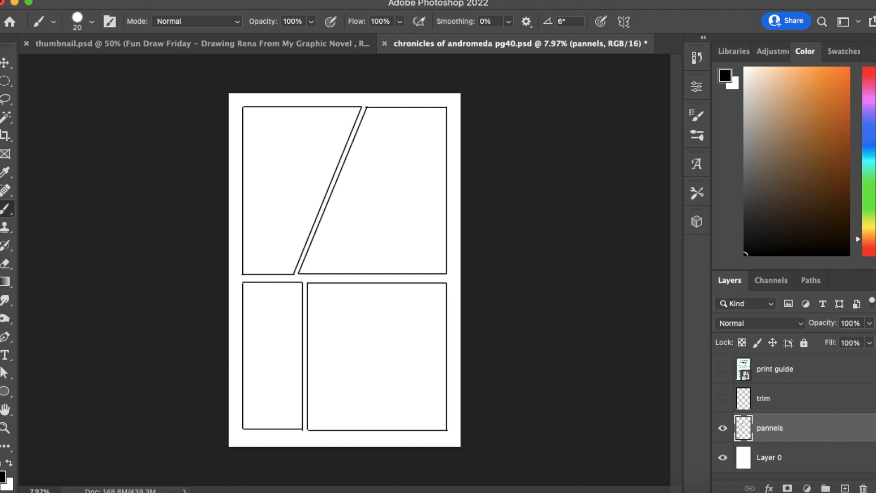
- Open capes and cowls pg 10.psd and compare its overlapping panel layout with the chronicles of andromeda pg40.psd page
click(94, 0)
click(110, 16)
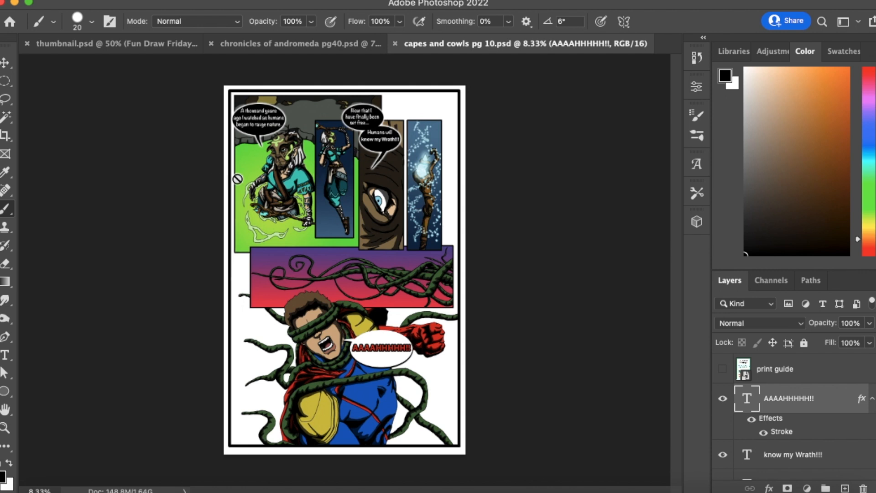
click(315, 43)
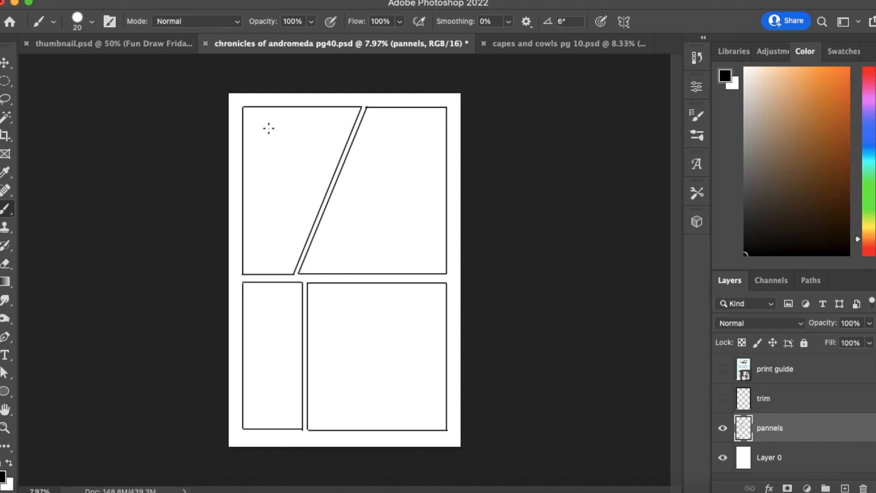
click(559, 43)
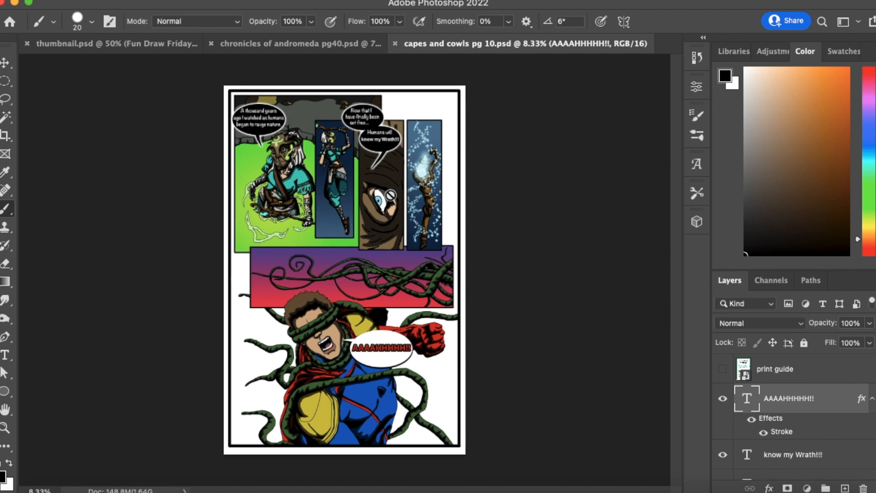
click(327, 48)
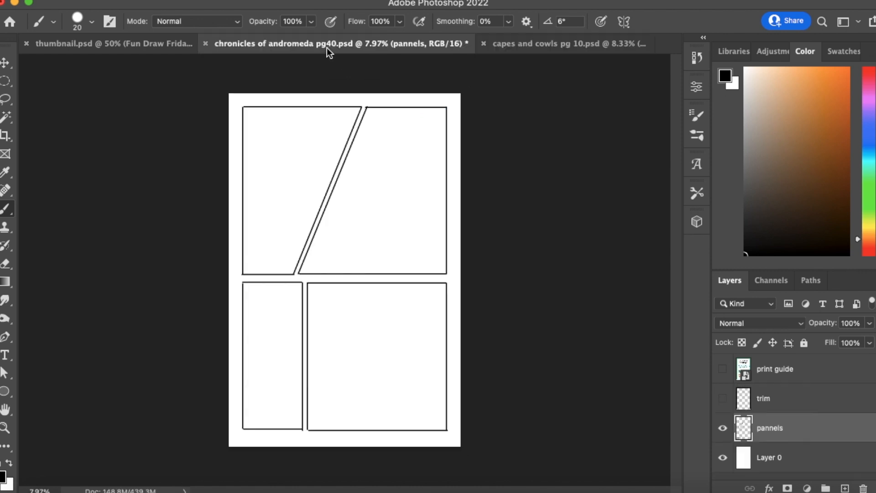